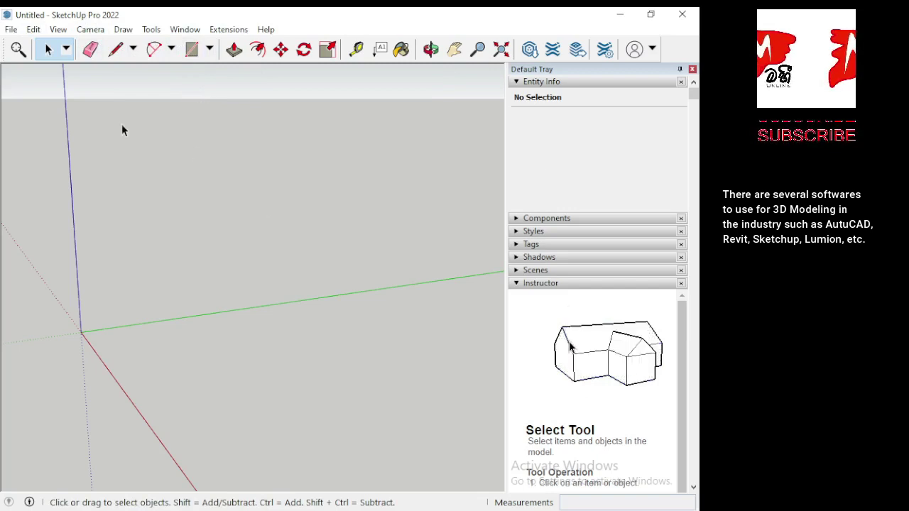
Step: Browse the File, Edit, Draw, Tools and Window menus
left_click(10, 29)
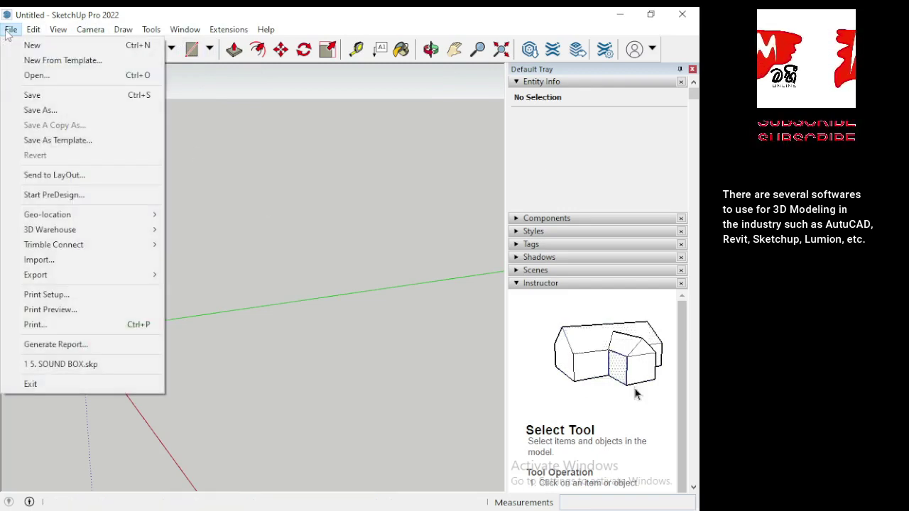
left_click(33, 29)
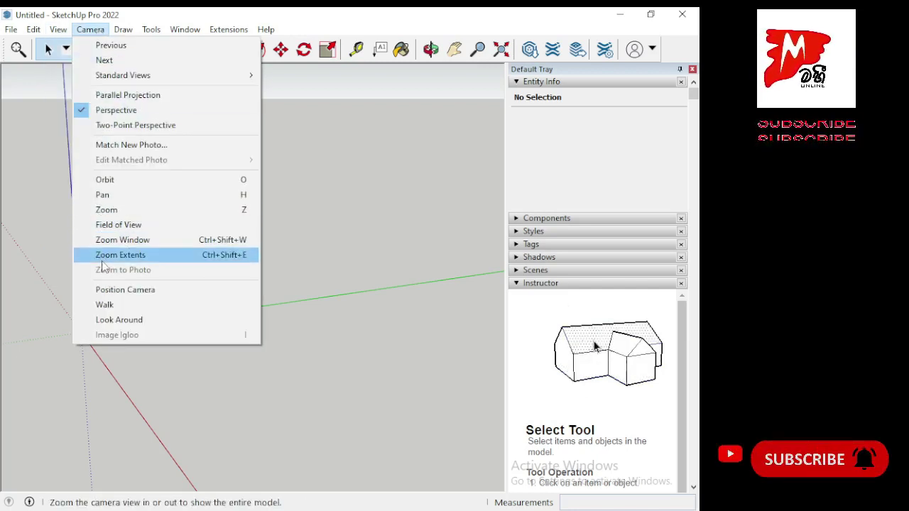
mouse_move(123, 29)
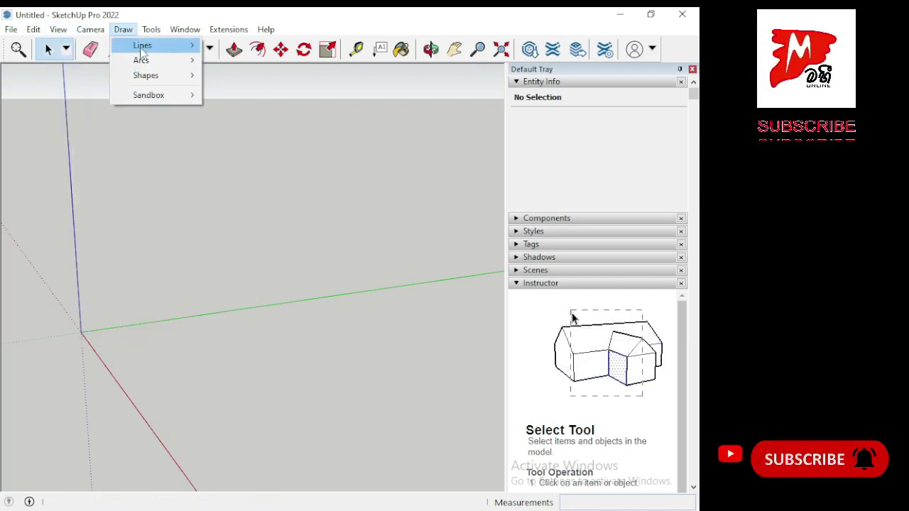
mouse_move(141, 60)
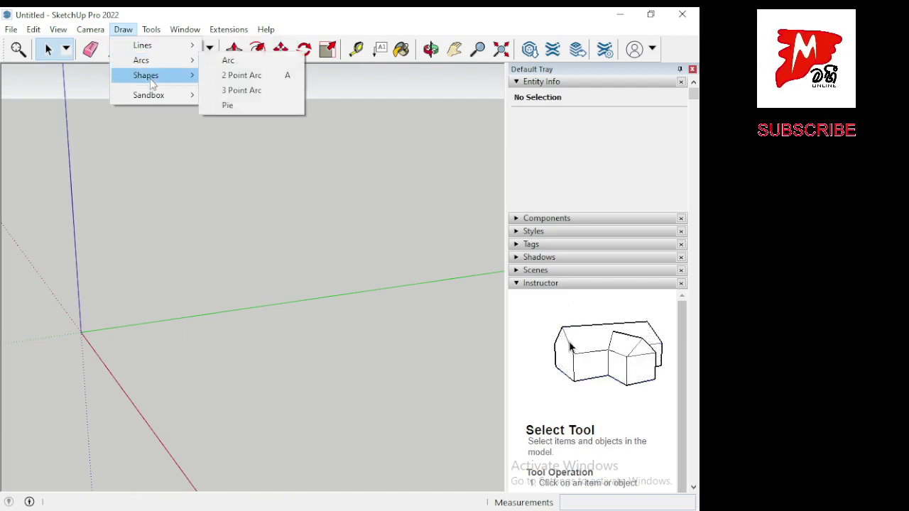
left_click(139, 33)
left_click(141, 33)
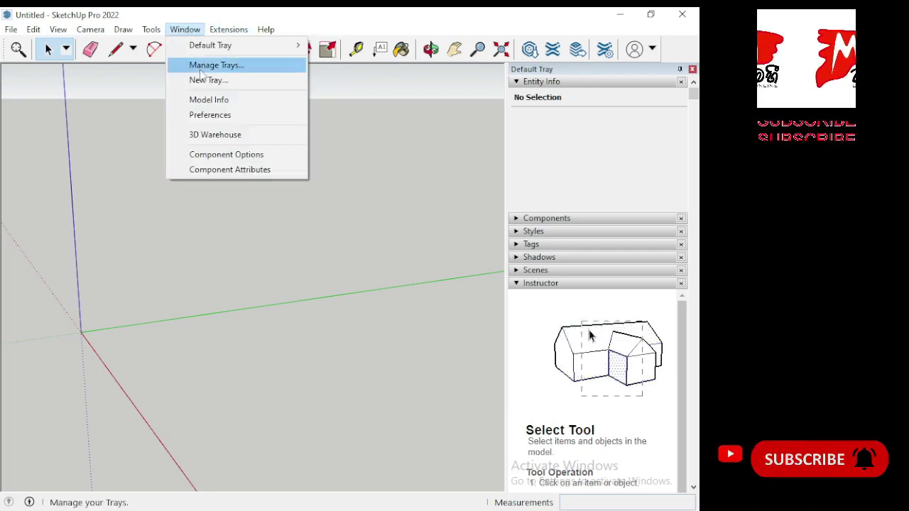
left_click(94, 103)
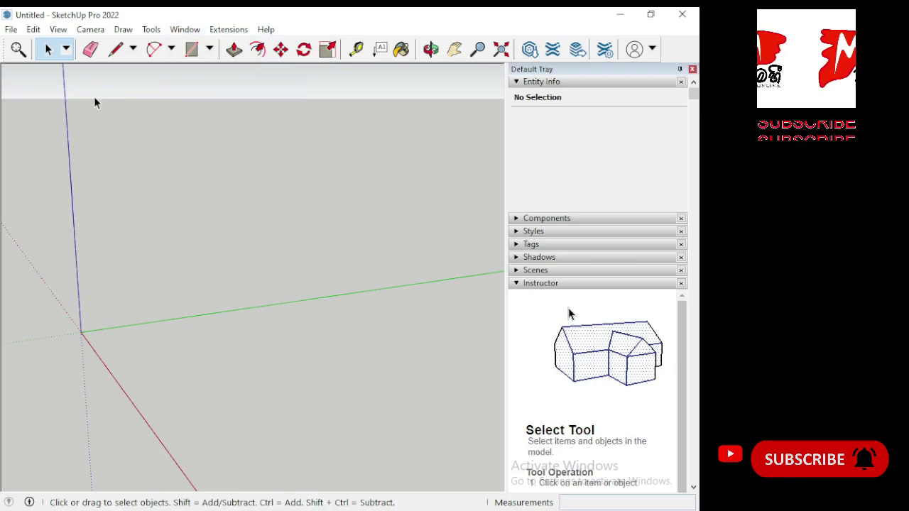
Step: Draw a rectangle on the ground plane from two opposite corners, then orbit to view it
left_click(191, 49)
scroll(60, 231, "down", 1)
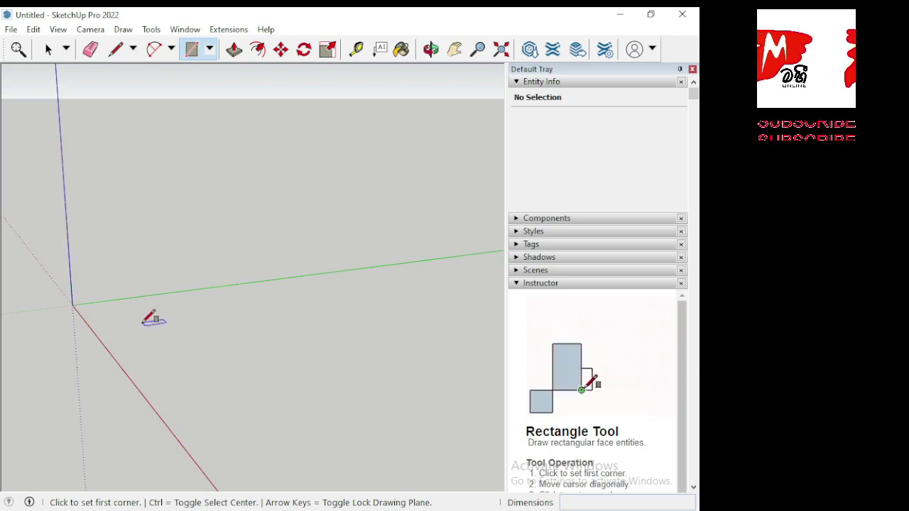
left_click(120, 321)
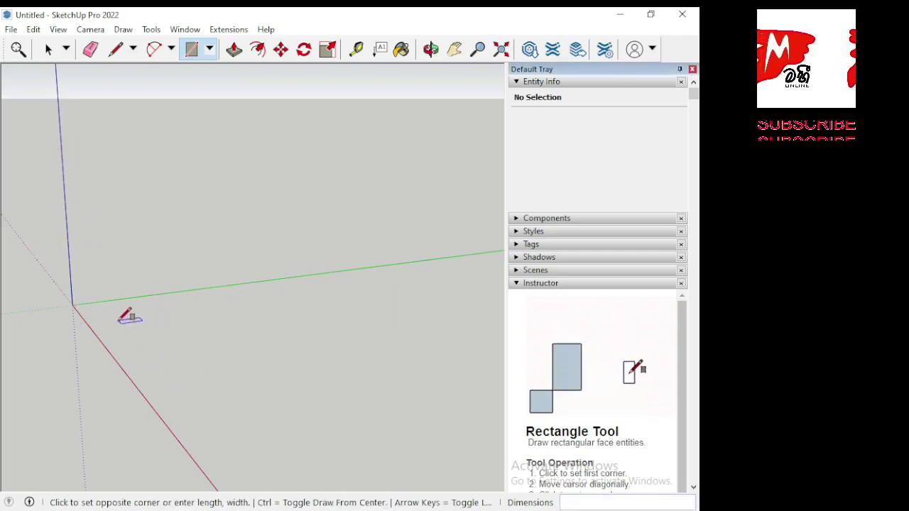
left_click(257, 342)
scroll(161, 330, "down", 1)
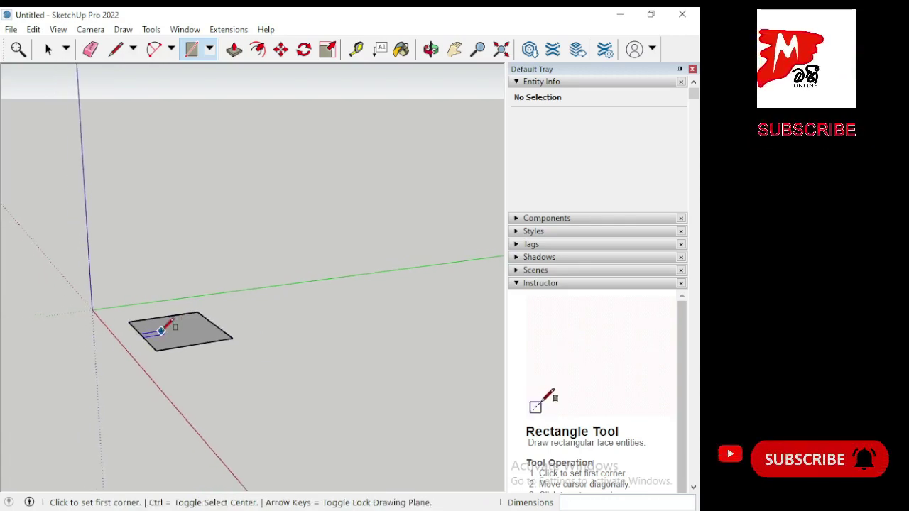
mouse_move(261, 360)
middle_mouse_down()
mouse_move(223, 331)
mouse_move(231, 196)
mouse_move(241, 187)
mouse_move(285, 356)
mouse_move(296, 412)
mouse_move(286, 414)
middle_mouse_up()
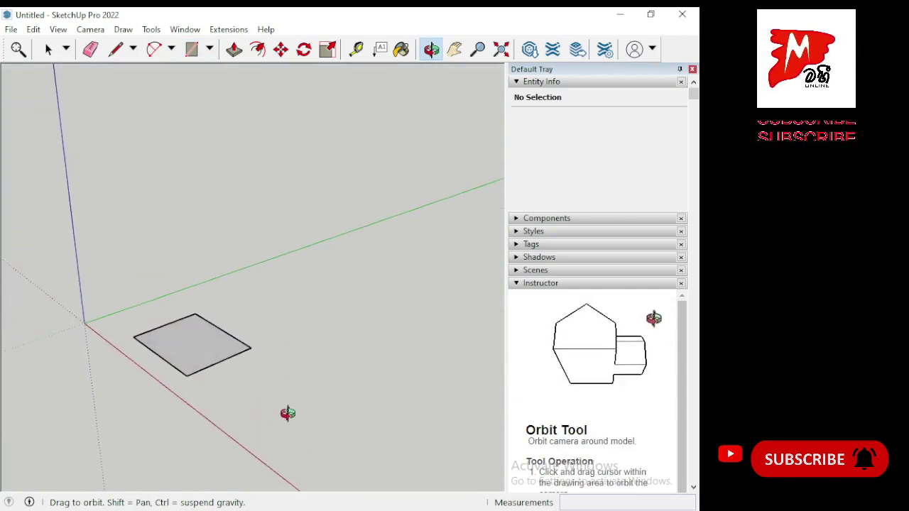
left_click(233, 49)
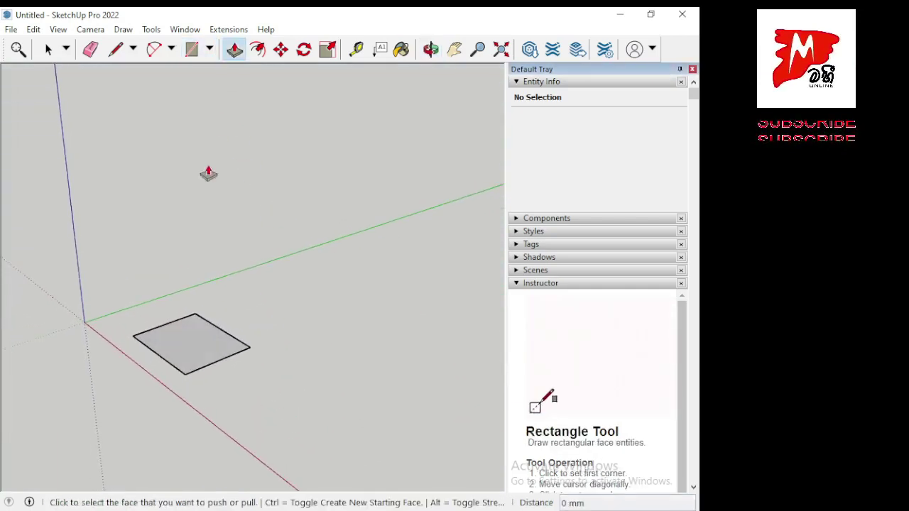
Step: Push/Pull the rectangle up into a box and stretch its right side slightly wider
left_click(184, 348)
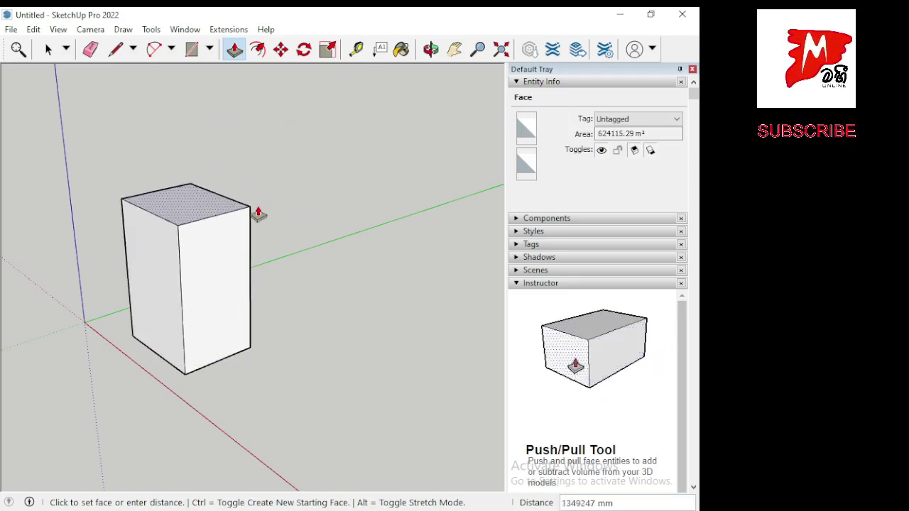
left_click(253, 249)
left_click(217, 293)
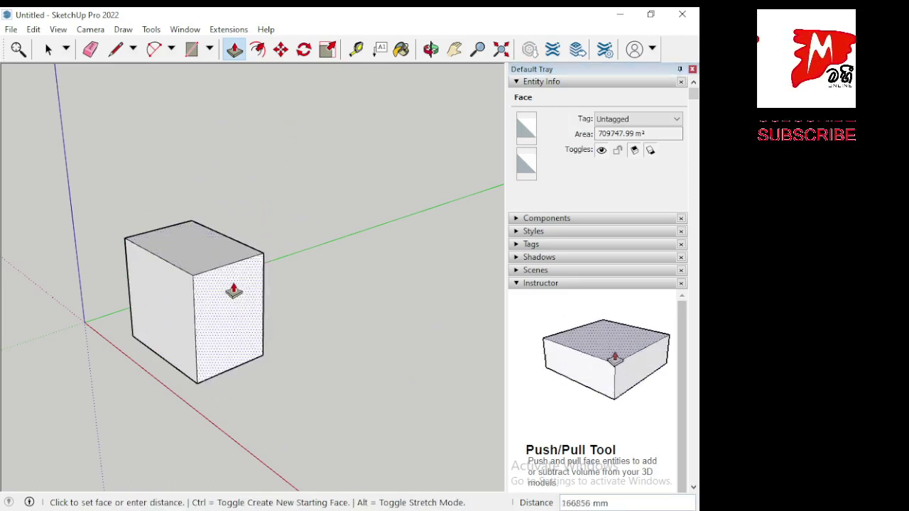
left_click(221, 291)
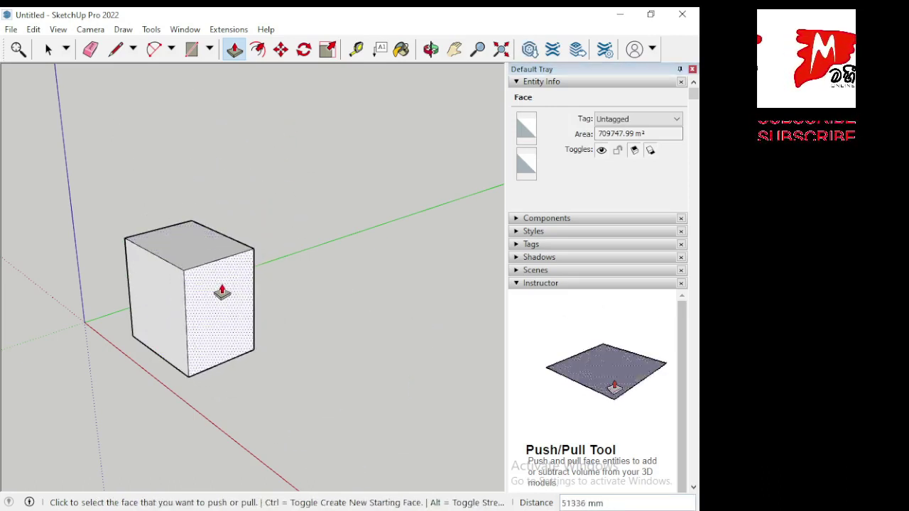
Step: Split the front face with a vertical line and pull the narrow strip out into an L shape
left_click(116, 49)
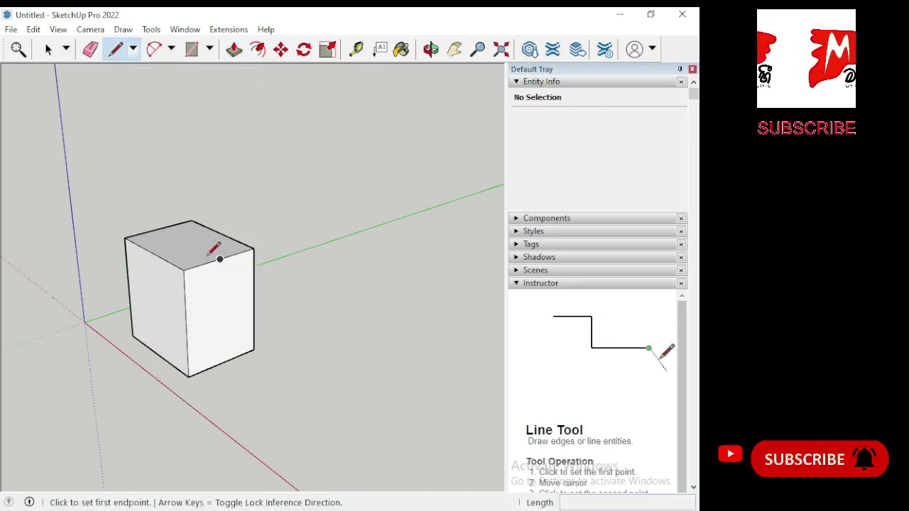
left_click(220, 258)
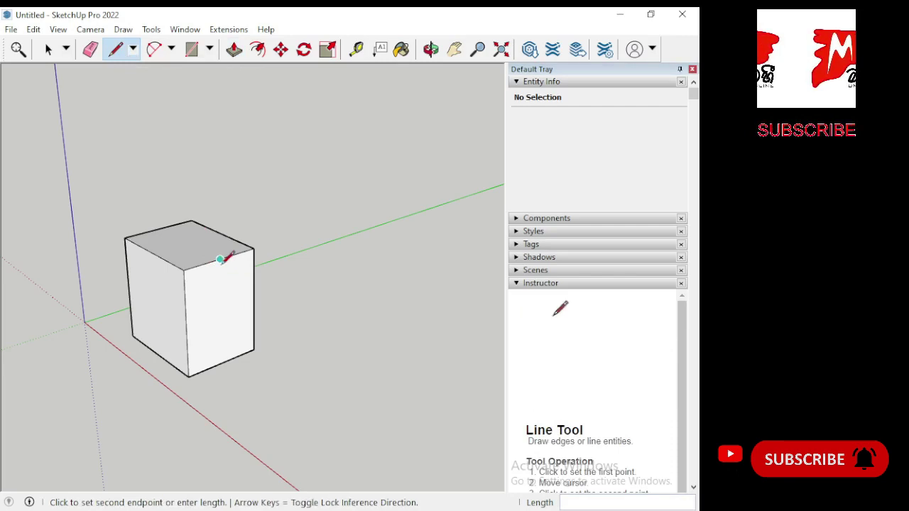
left_click(222, 363)
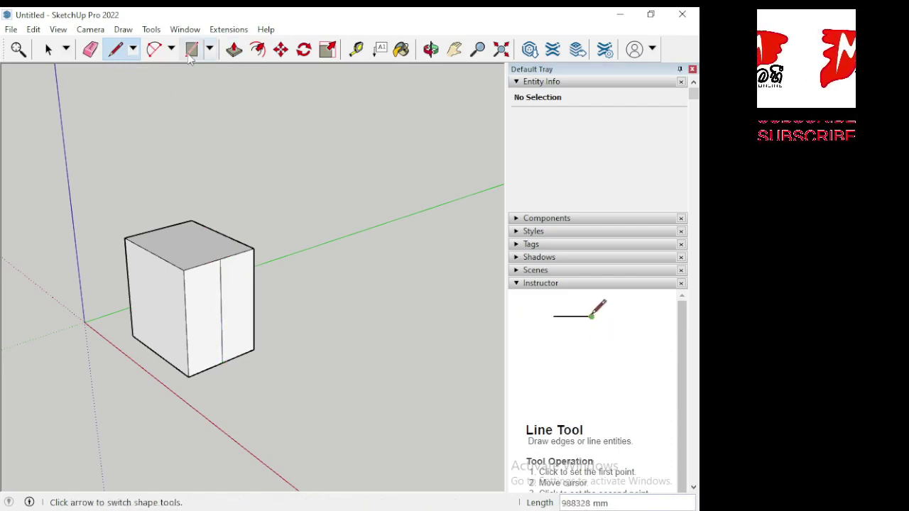
left_click(235, 49)
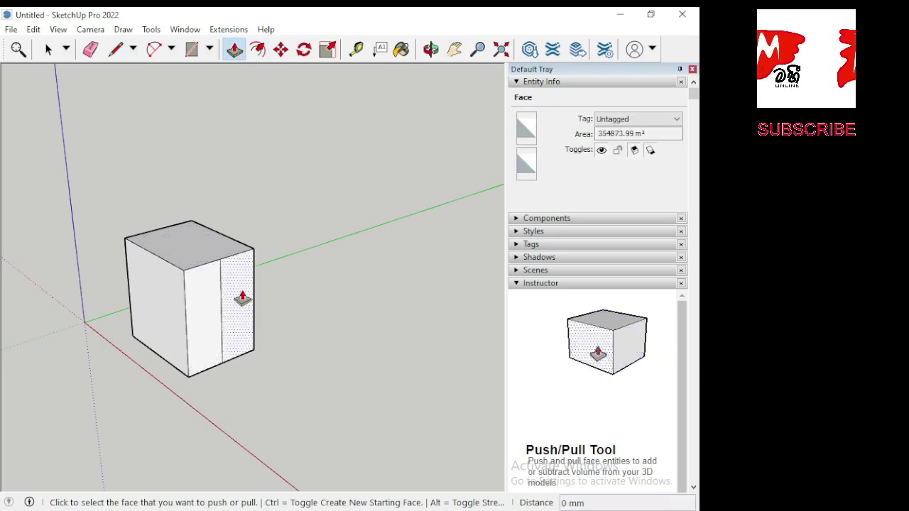
left_click(243, 300)
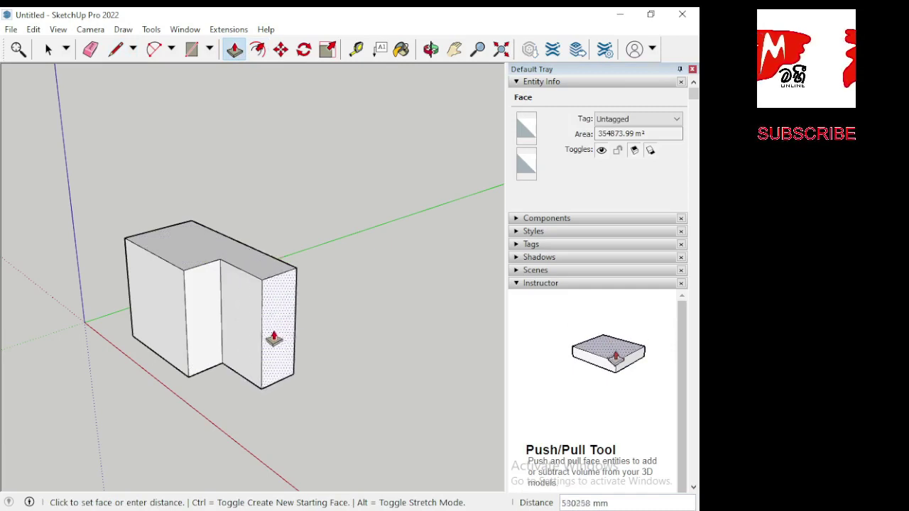
left_click(275, 332)
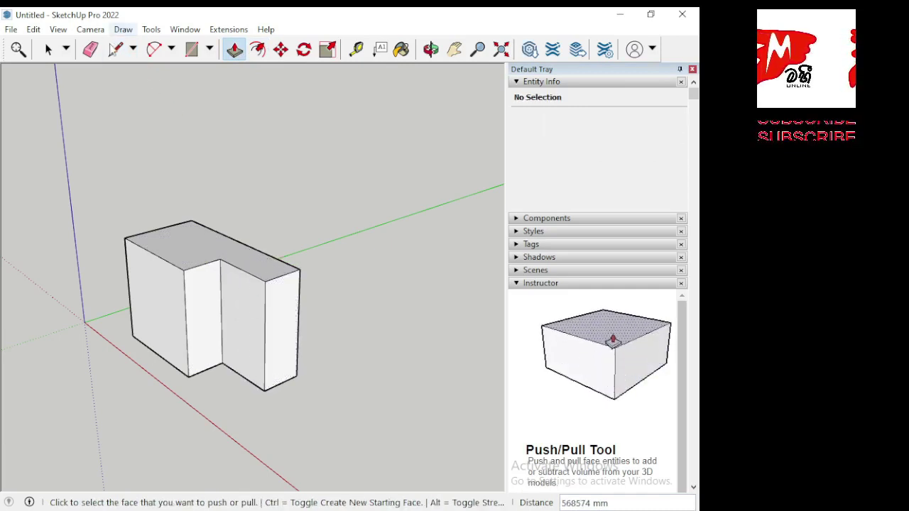
left_click(115, 48)
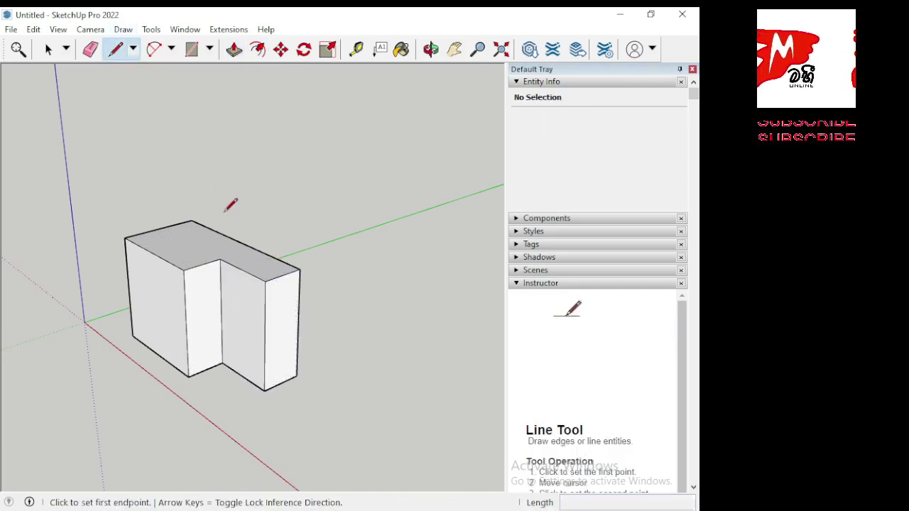
Step: Split the top face with a line, raise the smaller part into a tall tower, and orbit to inspect it
left_click(220, 258)
left_click(253, 248)
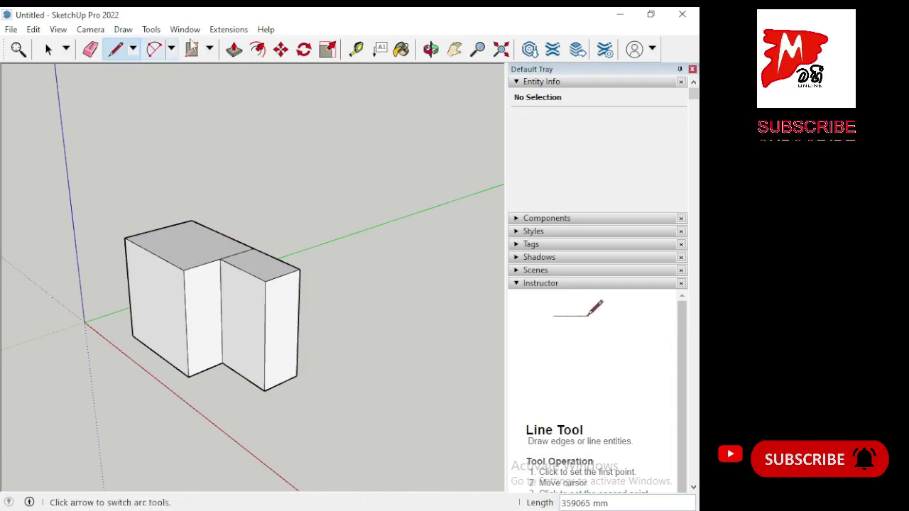
left_click(234, 48)
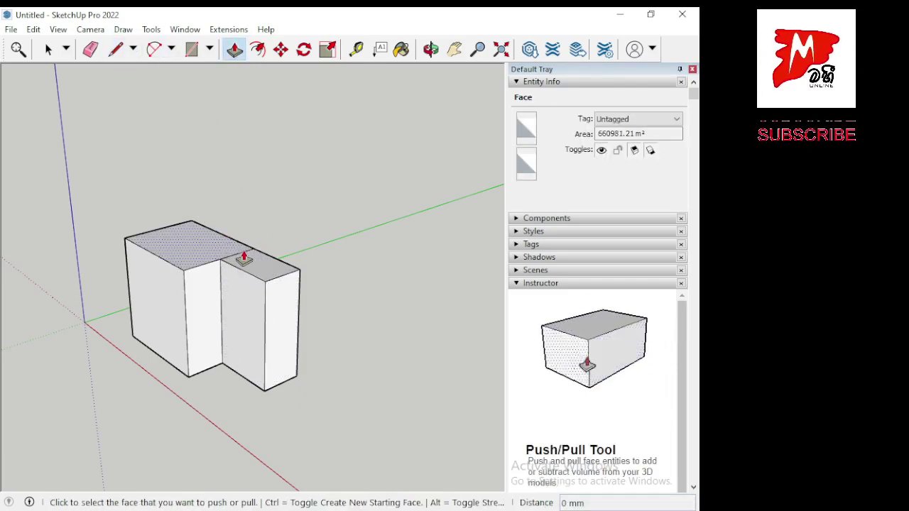
left_click(266, 267)
left_click(281, 184)
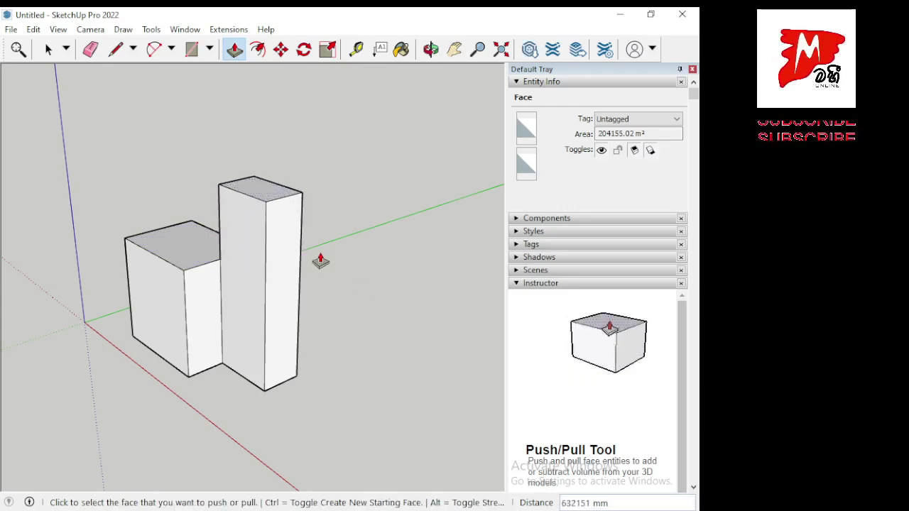
mouse_move(319, 260)
middle_mouse_down()
mouse_move(305, 334)
mouse_move(45, 312)
middle_mouse_up()
middle_click_drag(405, 304, 75, 301)
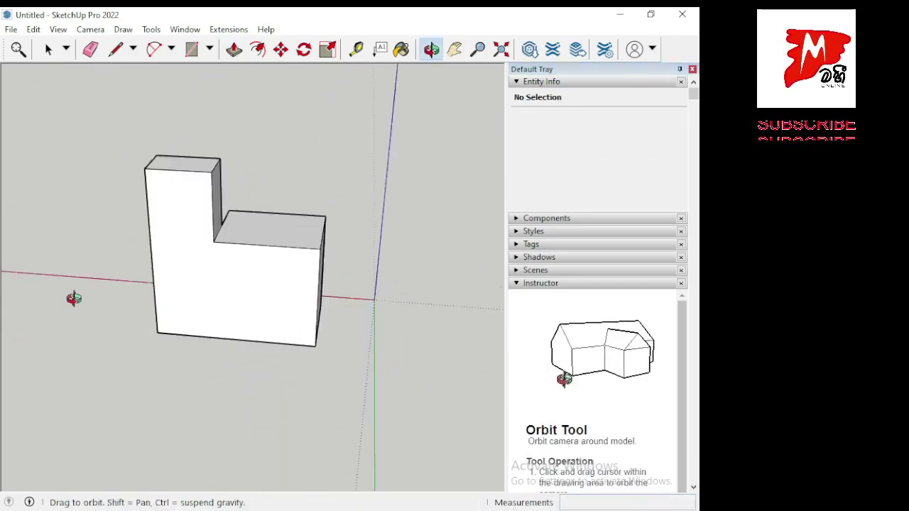
middle_click_drag(435, 278, 97, 274)
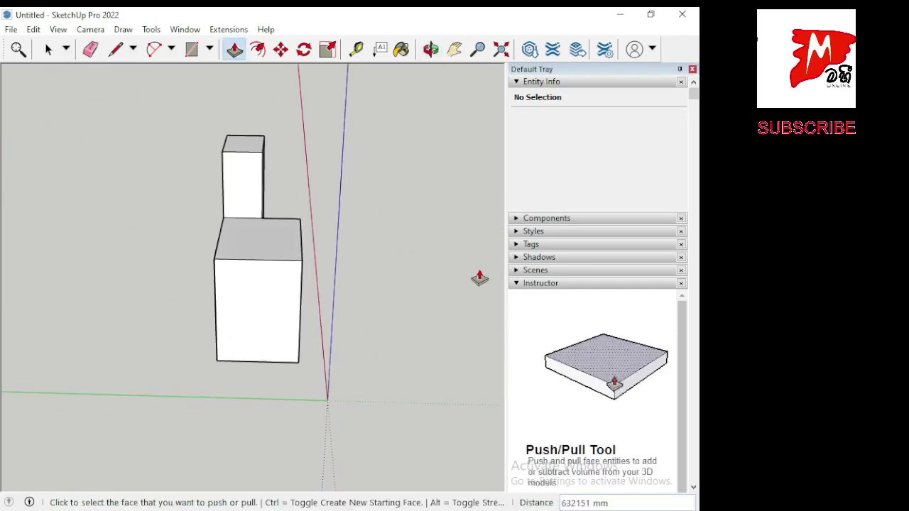
mouse_move(479, 276)
middle_mouse_down()
mouse_move(191, 278)
mouse_move(142, 319)
middle_mouse_up()
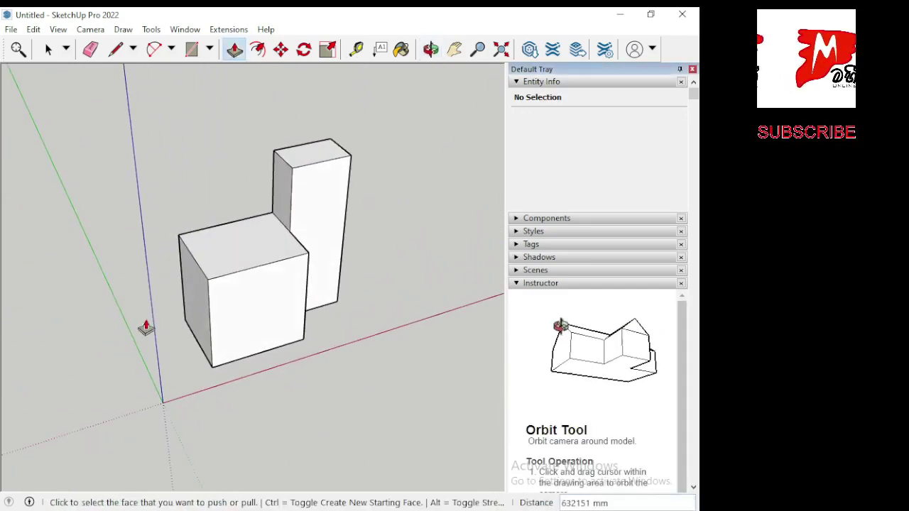
Step: Draw a small circle on the ground beside the boxes
left_click(212, 49)
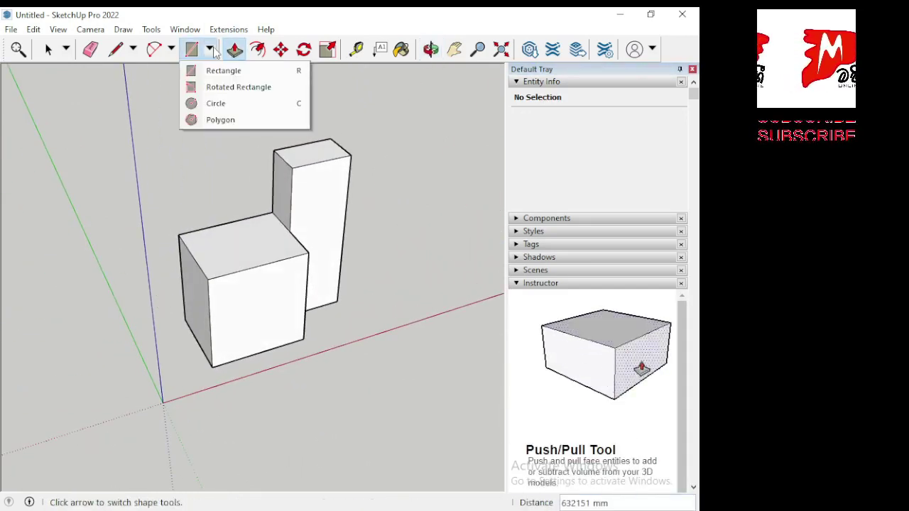
left_click(219, 104)
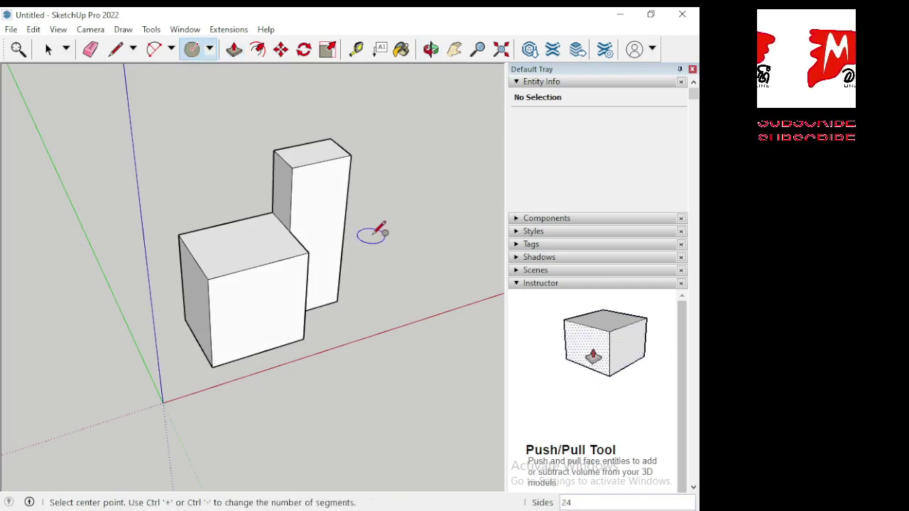
left_click(389, 237)
left_click(397, 248)
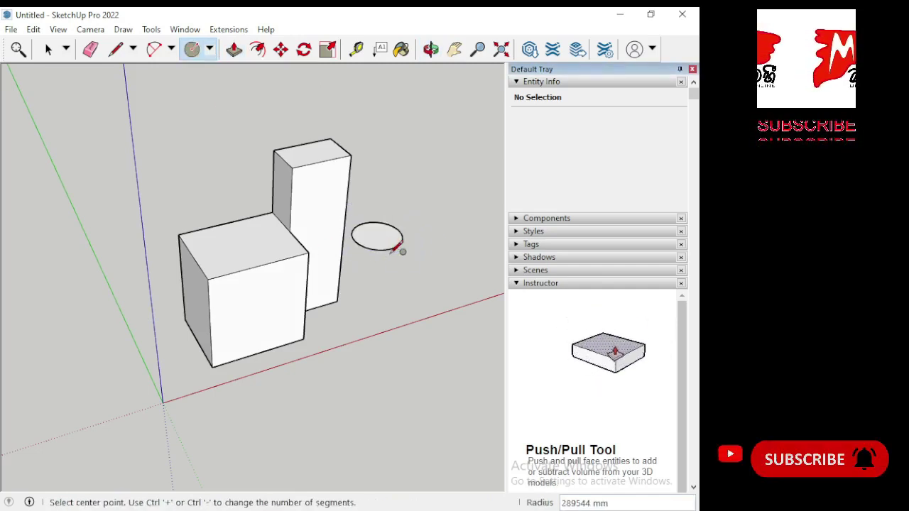
middle_click_drag(429, 284, 260, 294)
Step: Push/Pull the circle up in two stages into a tall cylinder
left_click(233, 50)
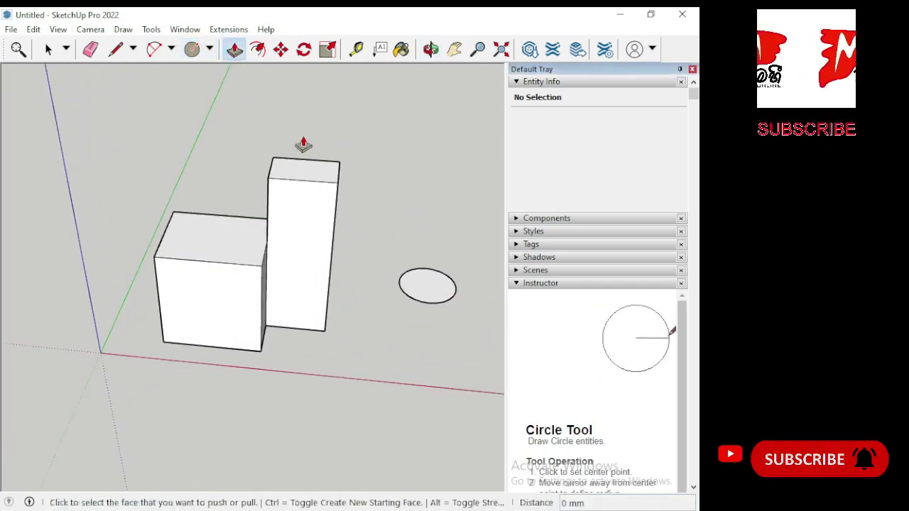
left_click(452, 298)
left_click(438, 264)
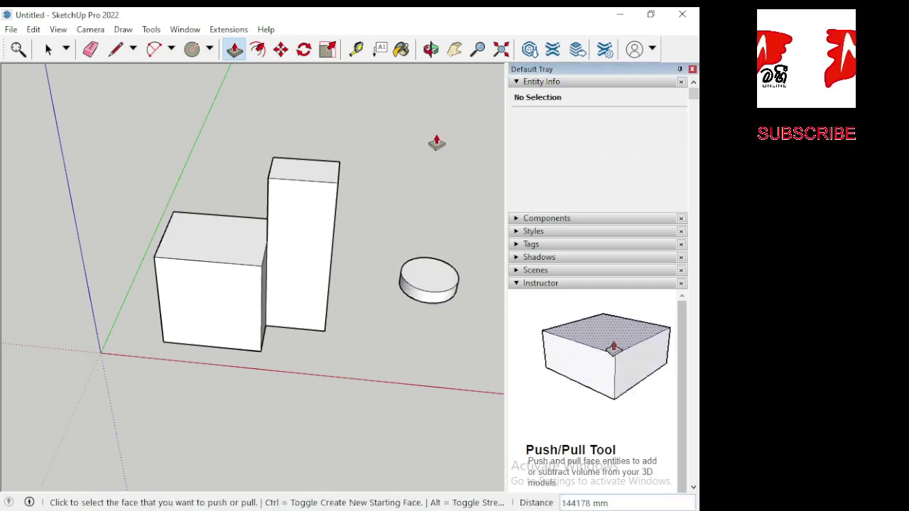
left_click(420, 282)
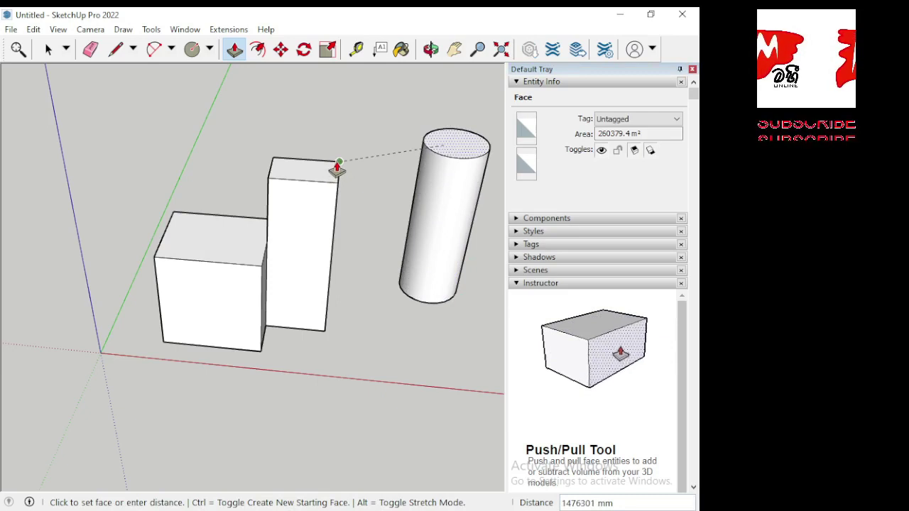
left_click(337, 168)
scroll(234, 182, "down", 3)
scroll(357, 223, "down", 2)
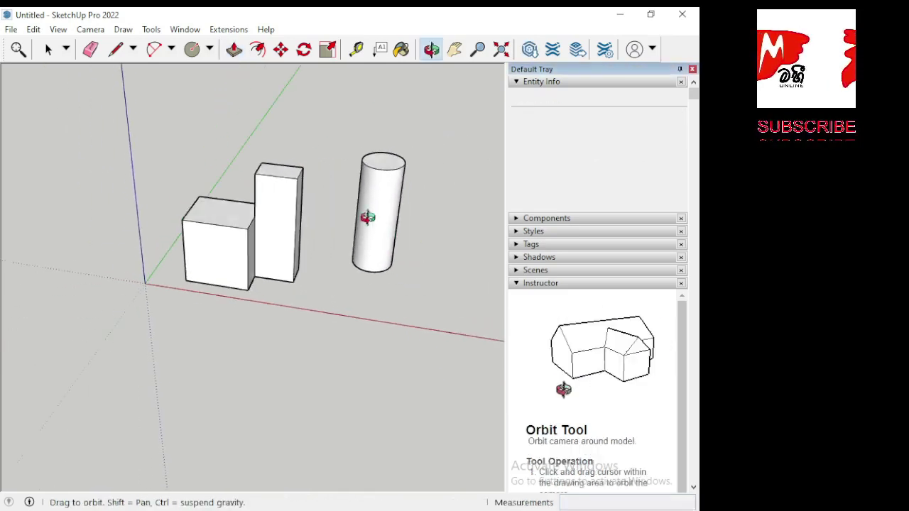
mouse_move(367, 217)
middle_mouse_down()
mouse_move(308, 133)
mouse_move(260, 235)
middle_mouse_up()
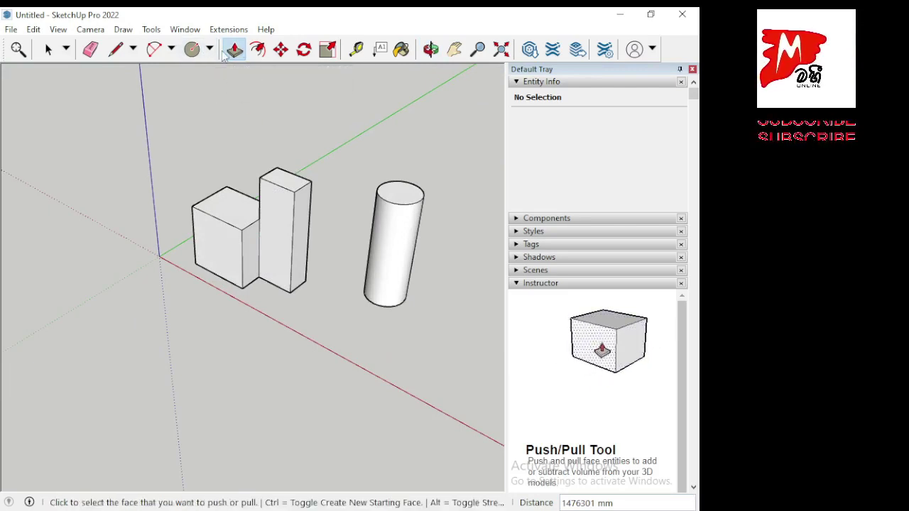
left_click(116, 49)
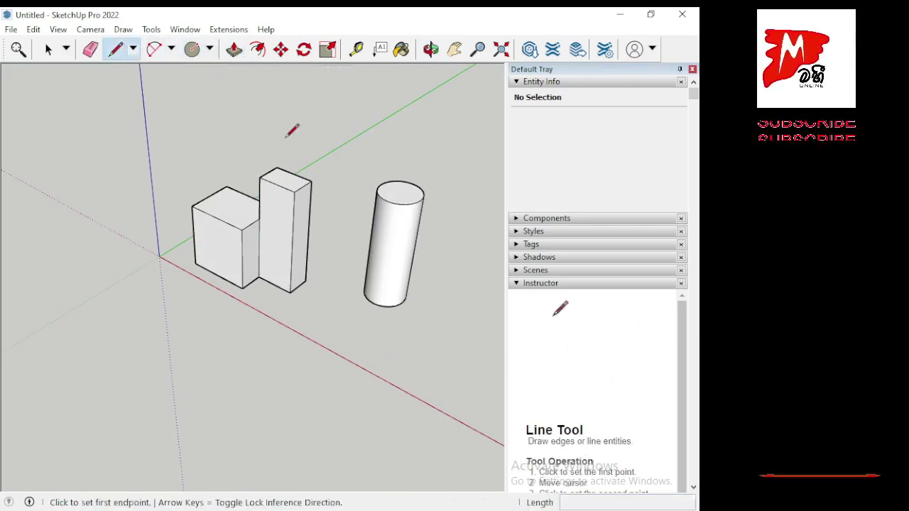
left_click(400, 204)
key("Escape")
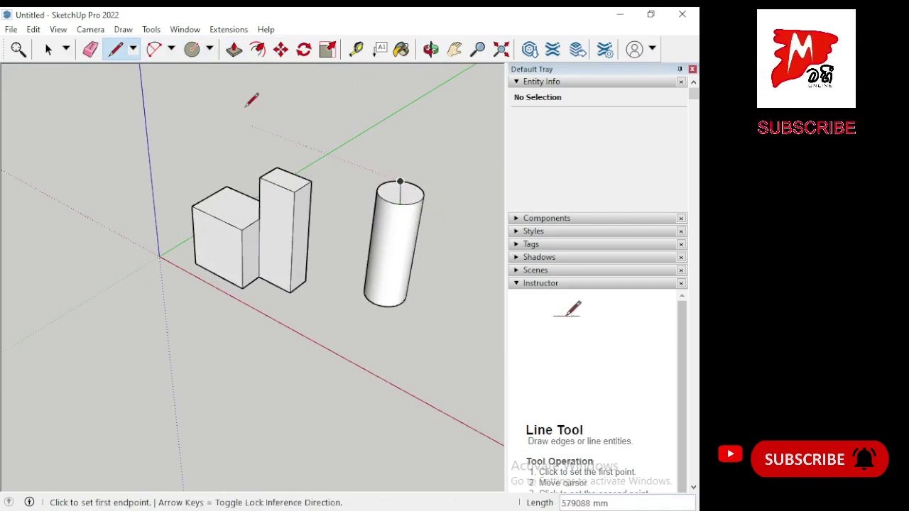
left_click(234, 49)
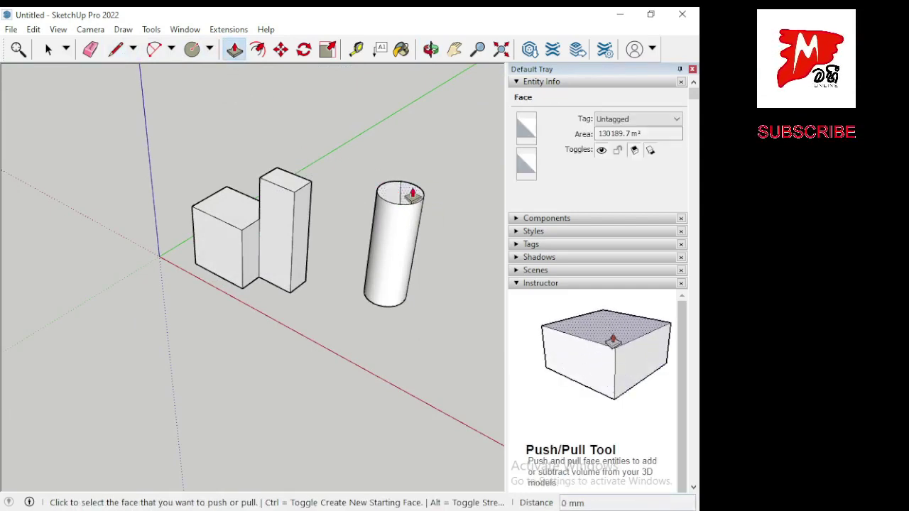
Step: Raise part of the cylinder's top well above the rest
left_click(411, 193)
left_click(421, 135)
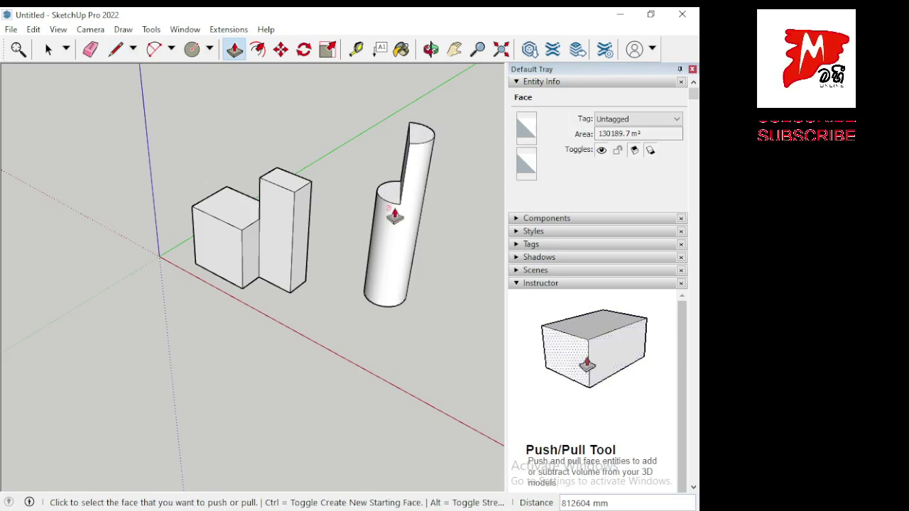
scroll(277, 231, "up", 1)
scroll(242, 227, "down", 2)
mouse_move(211, 206)
middle_mouse_down()
mouse_move(345, 269)
mouse_move(302, 200)
middle_mouse_up()
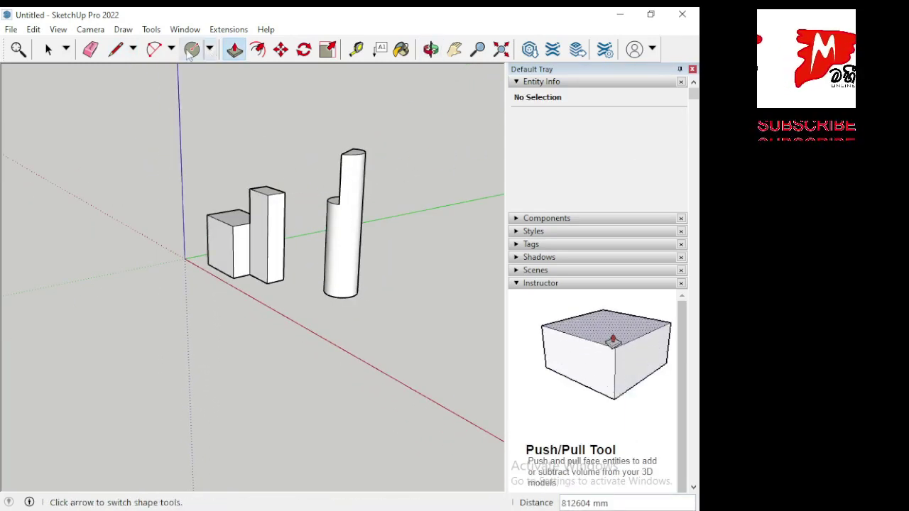
Step: Draw a line from the cylinder's top edge down its side and orbit to check it
left_click(116, 49)
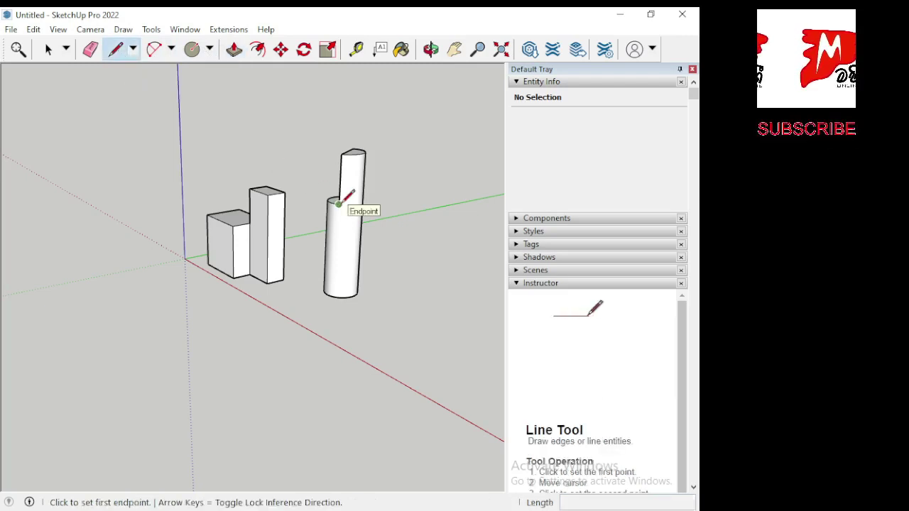
left_click(338, 204)
left_click(334, 296)
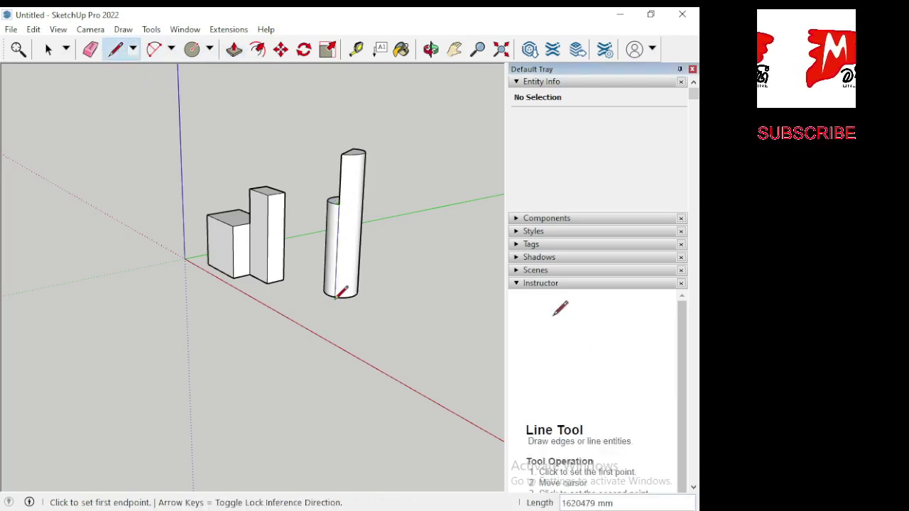
left_click(235, 51)
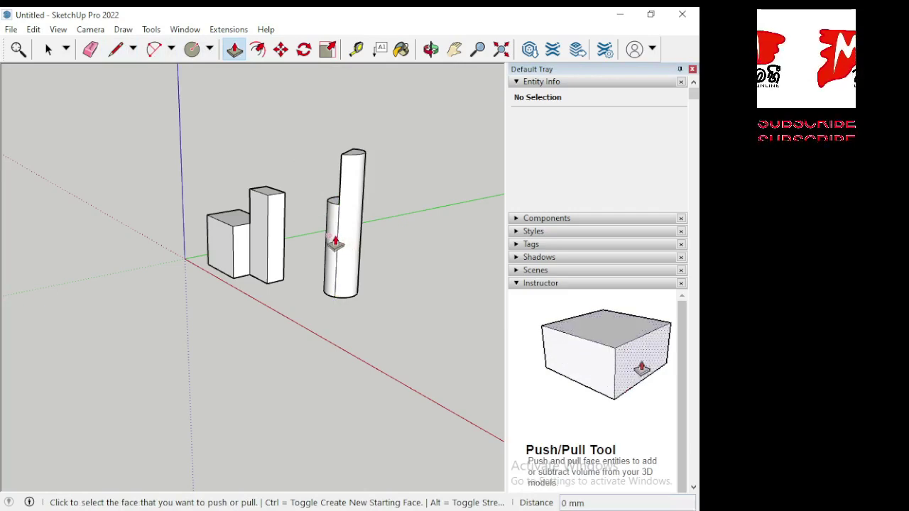
mouse_move(335, 242)
middle_mouse_down()
mouse_move(362, 337)
mouse_move(454, 296)
middle_mouse_up()
mouse_move(268, 227)
middle_mouse_down()
mouse_move(339, 236)
mouse_move(405, 182)
mouse_move(305, 208)
mouse_move(349, 296)
mouse_move(383, 277)
middle_mouse_up()
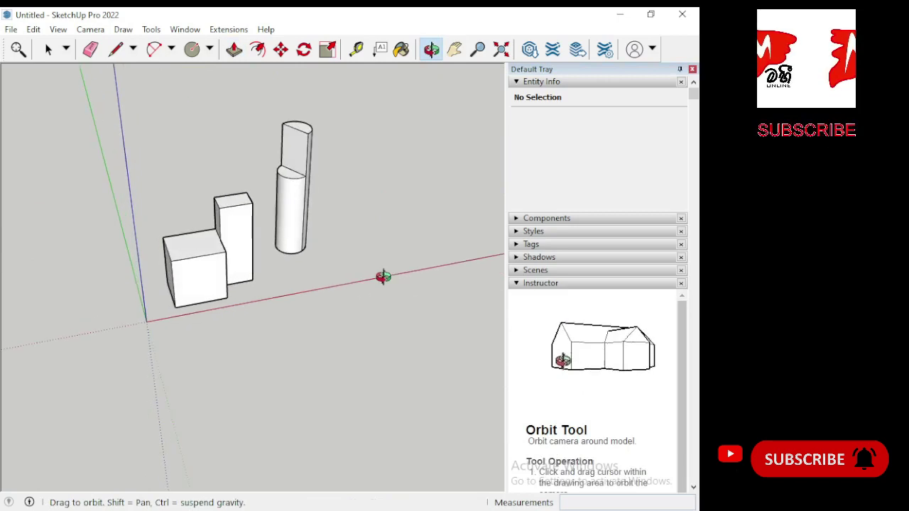
Step: Make a brief push/pull on the cylinder face and zoom in on the cylinder
left_click(289, 159)
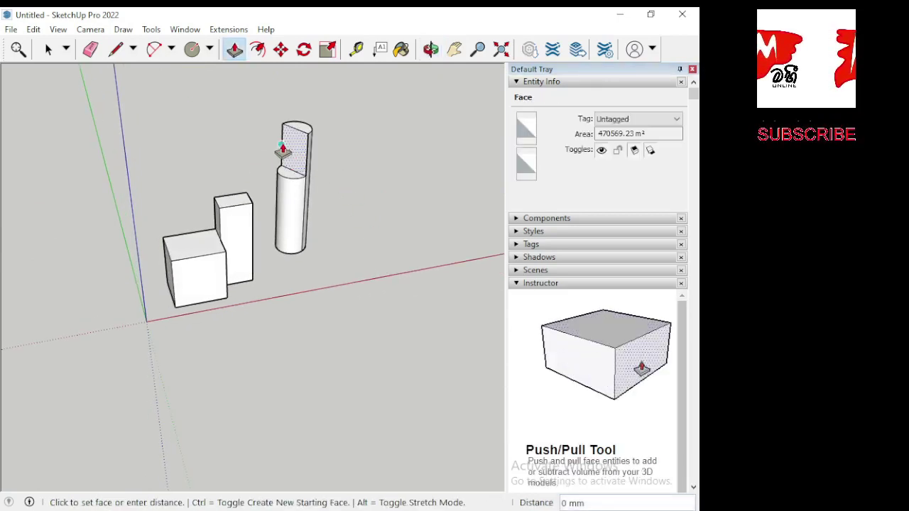
left_click(299, 147)
left_click(290, 145)
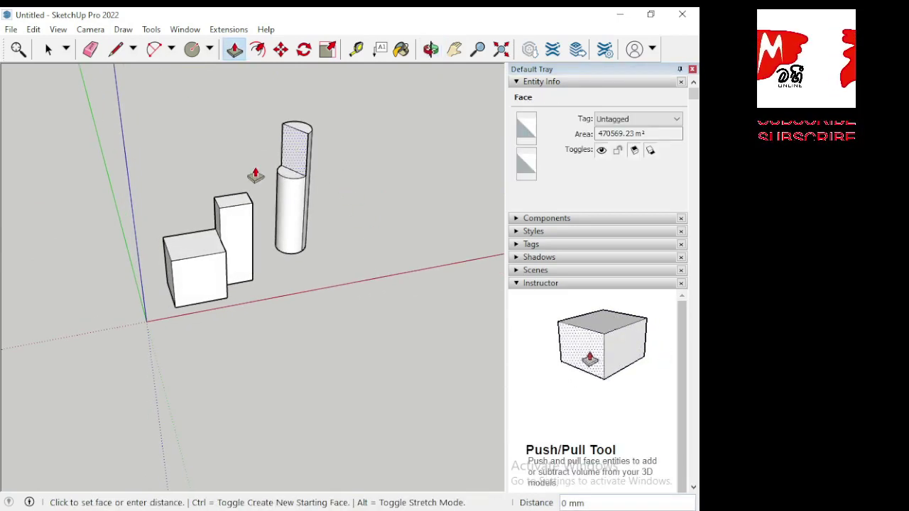
middle_click_drag(297, 142, 239, 166)
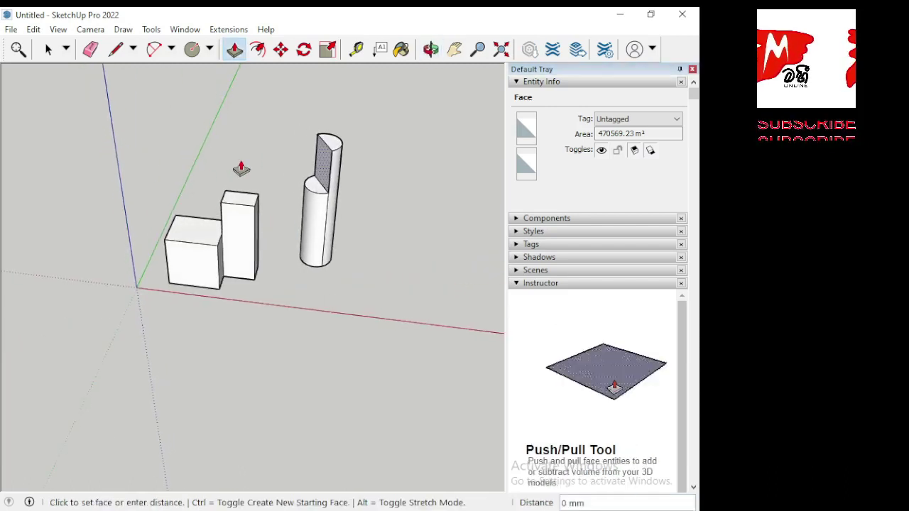
scroll(321, 149, "up", 2)
scroll(321, 149, "up", 2)
scroll(326, 145, "up", 2)
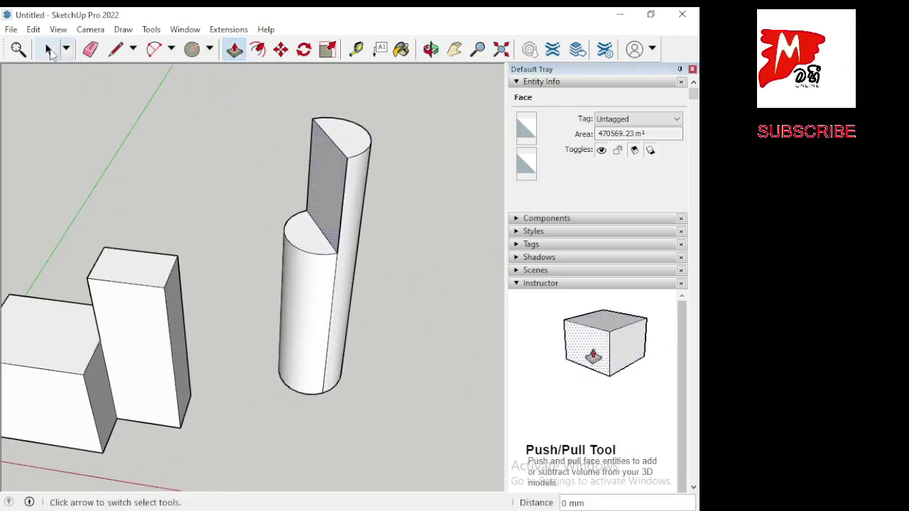
Step: Push the taller section's top down so it stands only slightly above the lower half
left_click(48, 49)
left_click(234, 49)
left_click(333, 176)
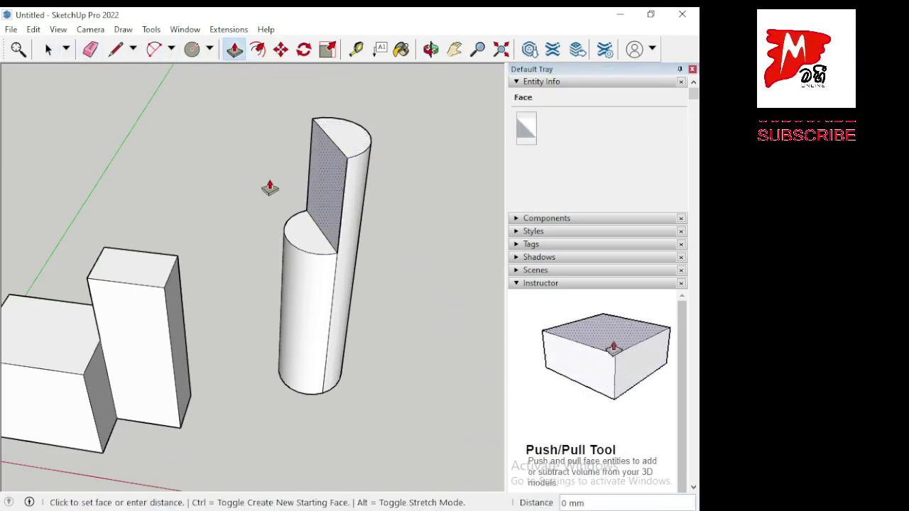
left_click(343, 137)
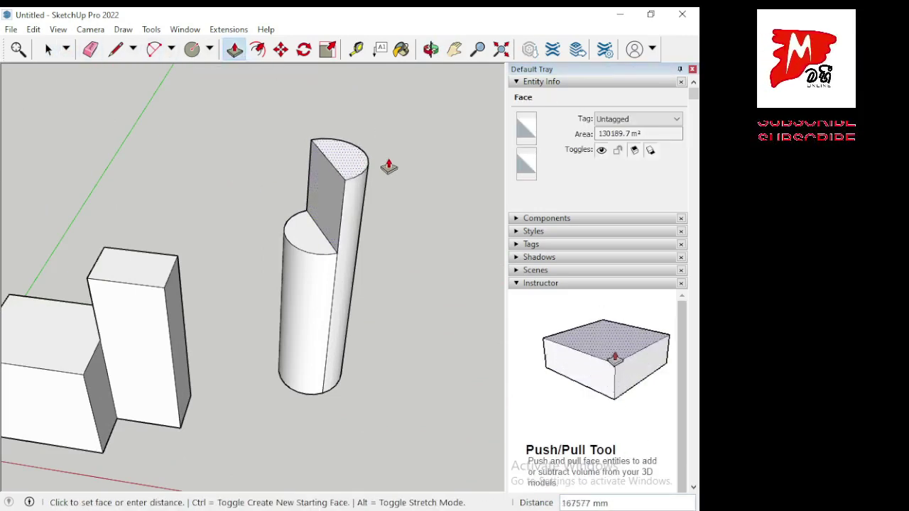
left_click(405, 205)
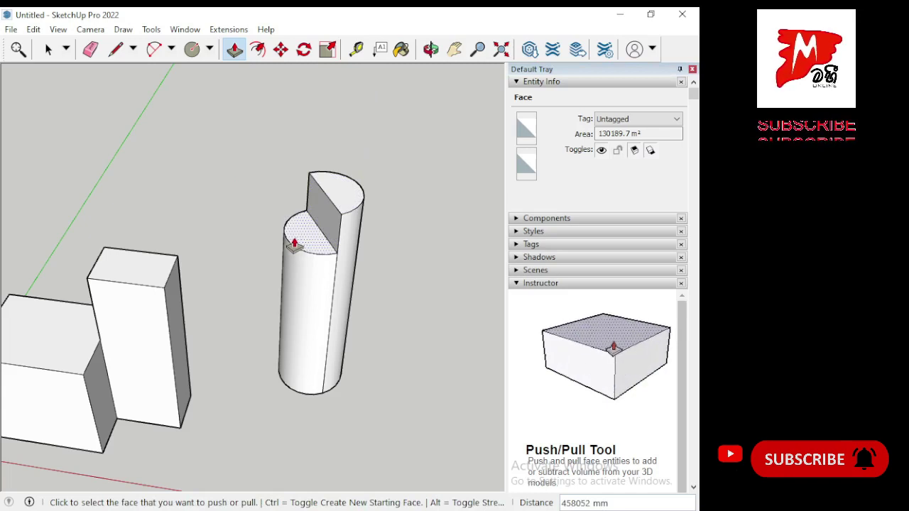
left_click(330, 216)
key("Escape")
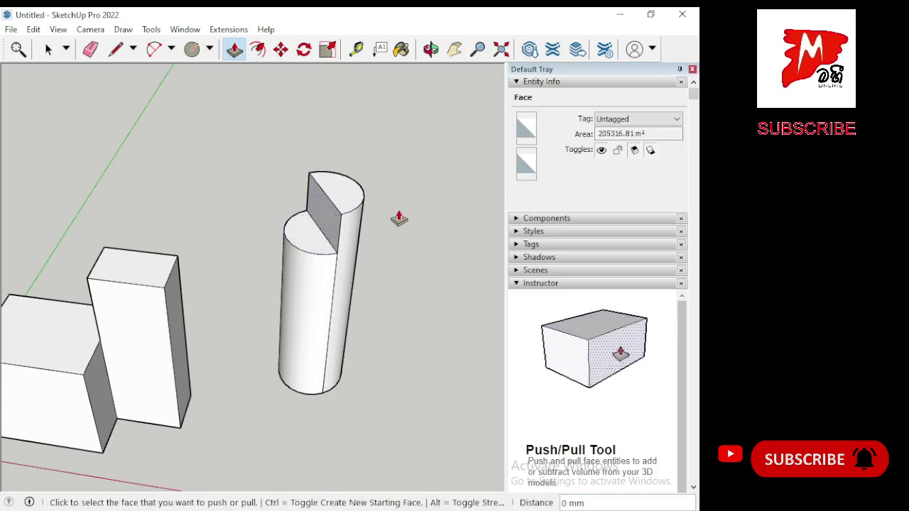
left_click(116, 49)
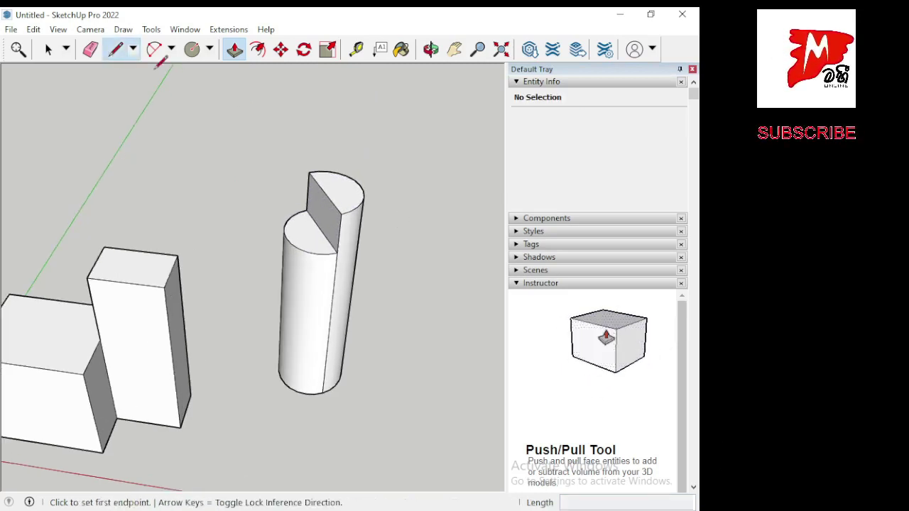
Step: Start a line on the cylinder's top, placing two points, and orbit to a low side view
left_click(325, 192)
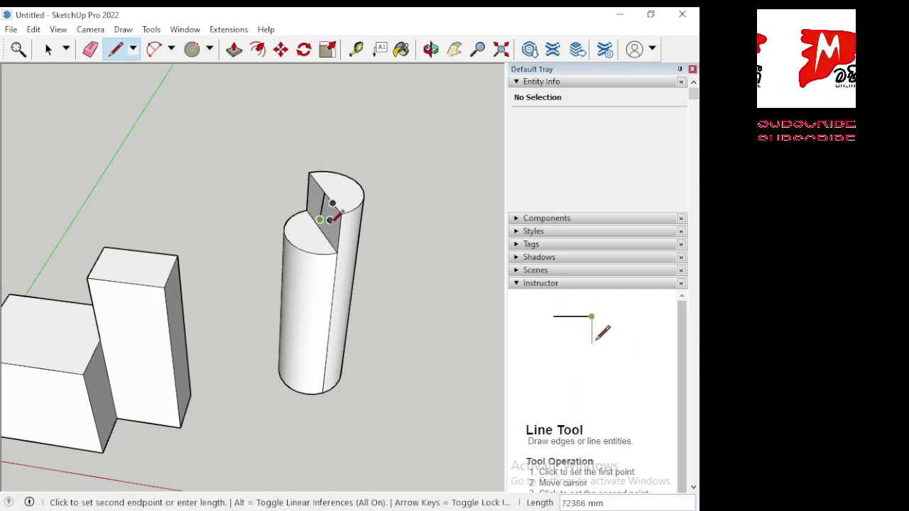
scroll(334, 206, "up", 3)
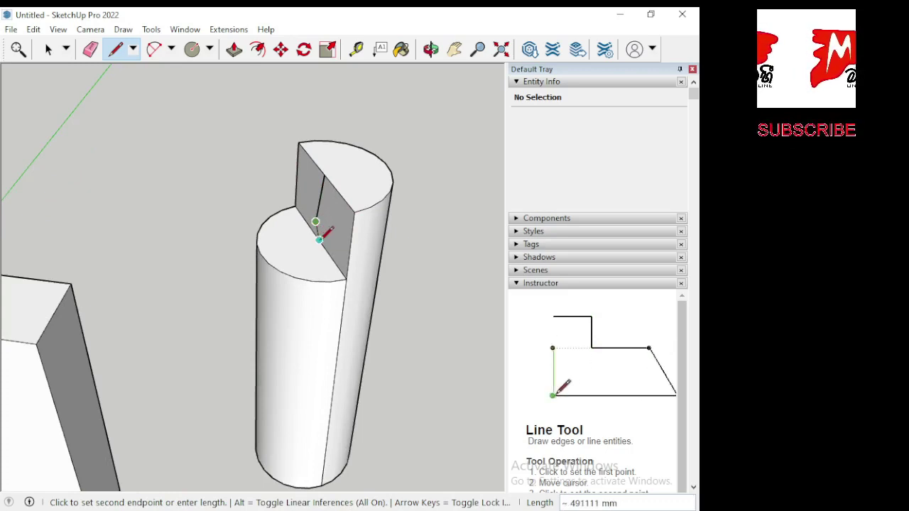
left_click(320, 239)
mouse_move(367, 203)
middle_mouse_down()
mouse_move(386, 248)
mouse_move(443, 167)
mouse_move(402, 51)
mouse_move(305, 79)
mouse_move(240, 180)
middle_mouse_up()
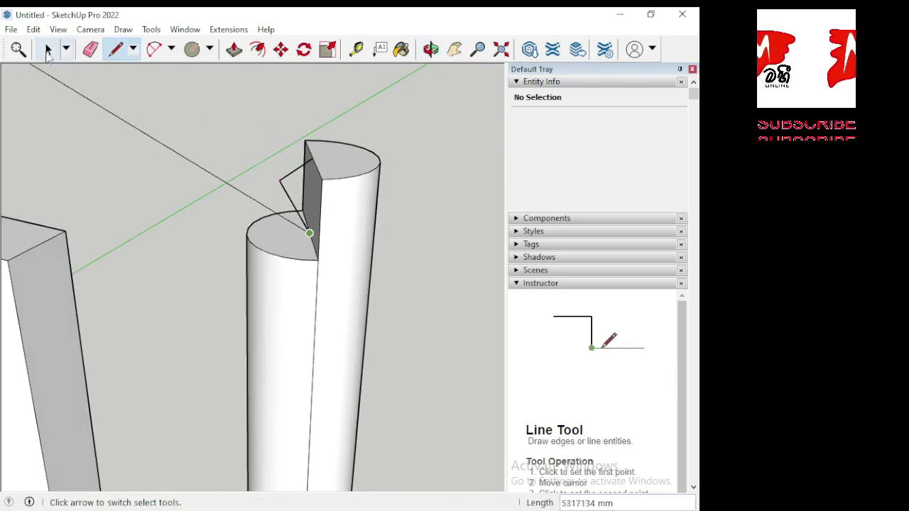
Step: Drop the line, then select and deselect an edge on the cylinder top while orbiting around
left_click(48, 48)
scroll(374, 250, "down", 3)
mouse_move(374, 250)
middle_mouse_down()
mouse_move(263, 280)
mouse_move(175, 328)
mouse_move(284, 287)
mouse_move(328, 136)
middle_mouse_up()
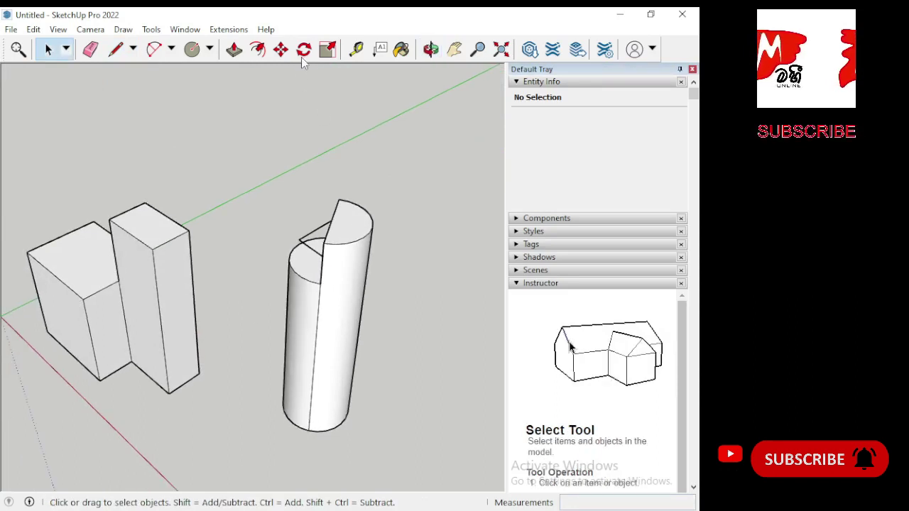
scroll(237, 90, "down", 2)
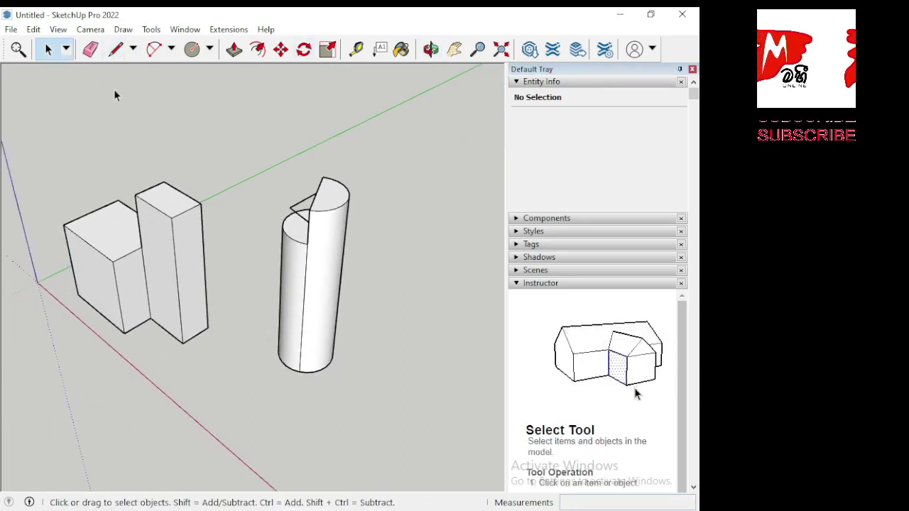
left_click(302, 223)
left_click(300, 202)
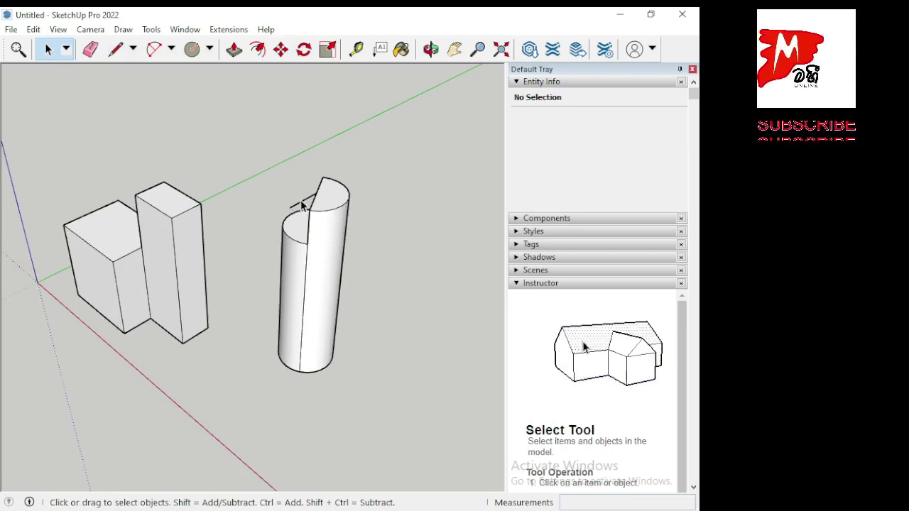
mouse_move(255, 237)
middle_mouse_down()
mouse_move(397, 219)
mouse_move(369, 243)
middle_mouse_up()
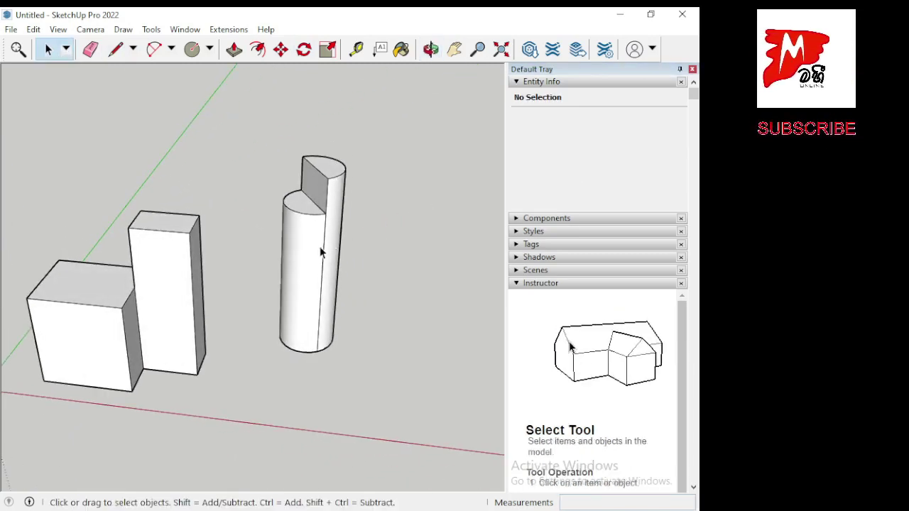
Step: Delete the vertical cylinder edge and the edge between the two boxes, then orbit around the block
key("Delete")
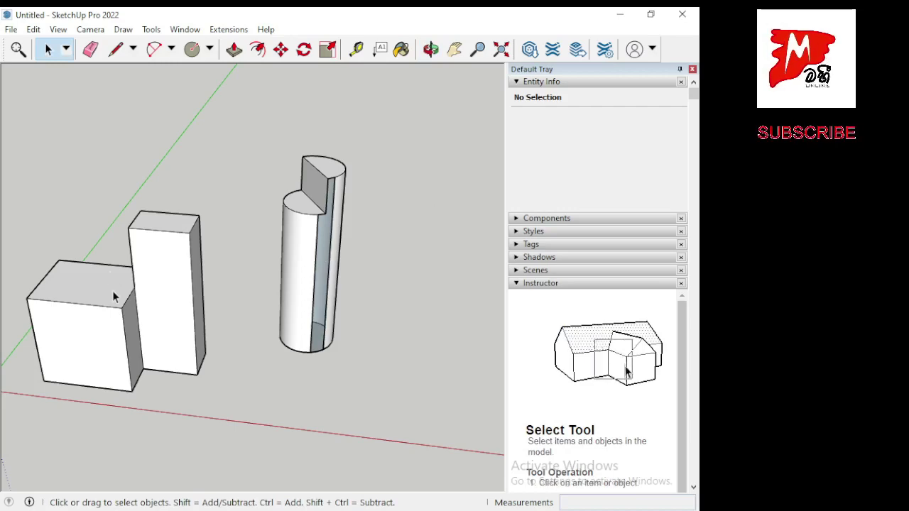
mouse_move(113, 291)
middle_mouse_down()
mouse_move(230, 278)
mouse_move(331, 248)
mouse_move(202, 312)
mouse_move(253, 390)
middle_mouse_up()
left_click(220, 312)
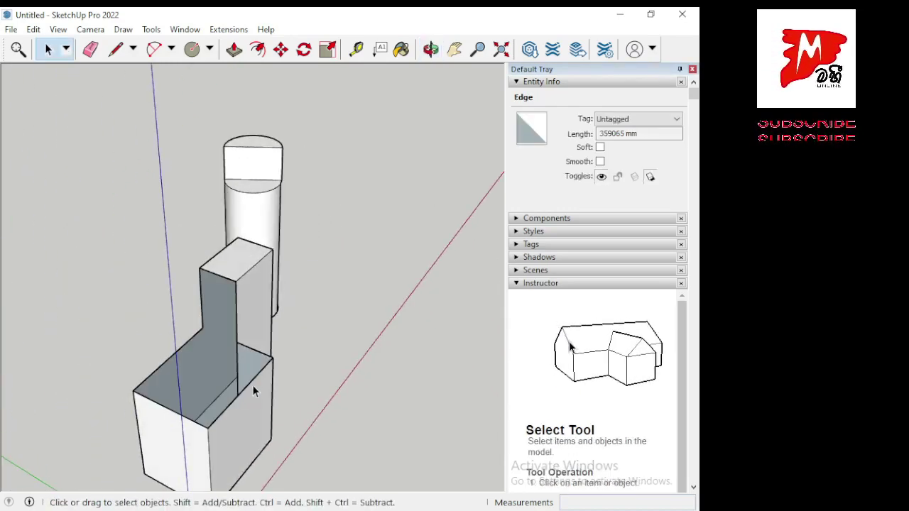
key("Escape")
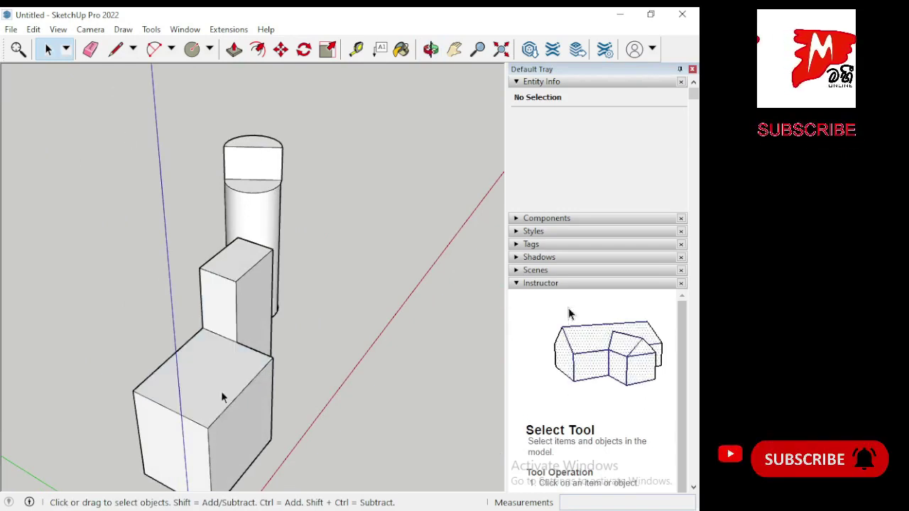
mouse_move(213, 382)
middle_mouse_down()
mouse_move(207, 338)
mouse_move(274, 396)
mouse_move(442, 371)
middle_mouse_up()
mouse_move(246, 390)
middle_mouse_down()
mouse_move(387, 333)
mouse_move(450, 289)
middle_mouse_up()
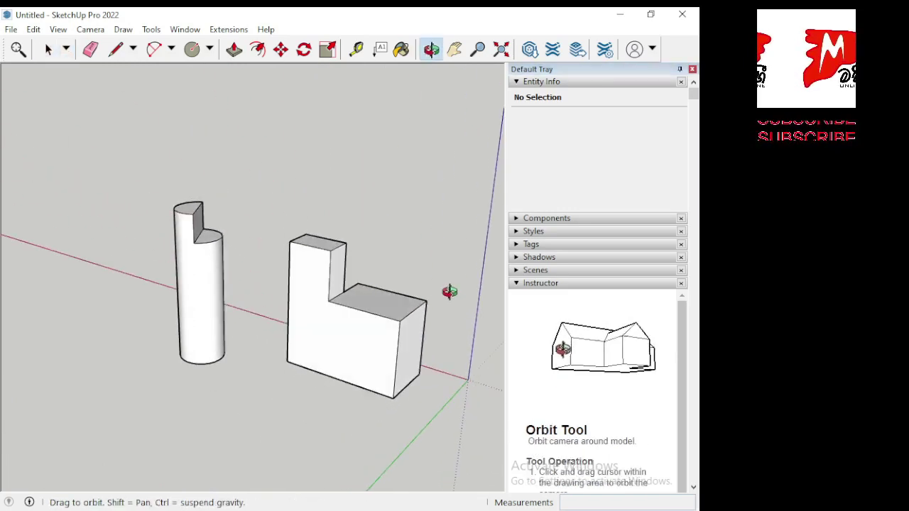
Step: Cut a diagonal line across the block's corner and push the triangle back into a slope
left_click(115, 49)
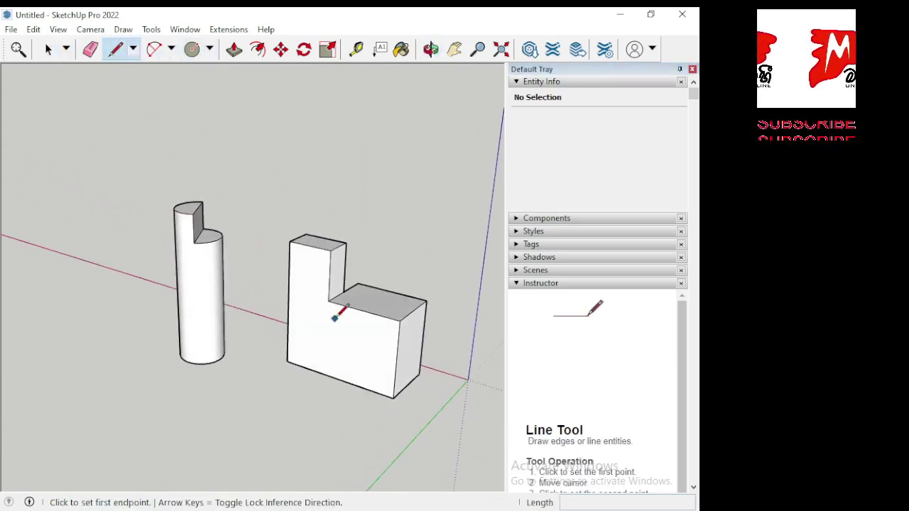
left_click(327, 301)
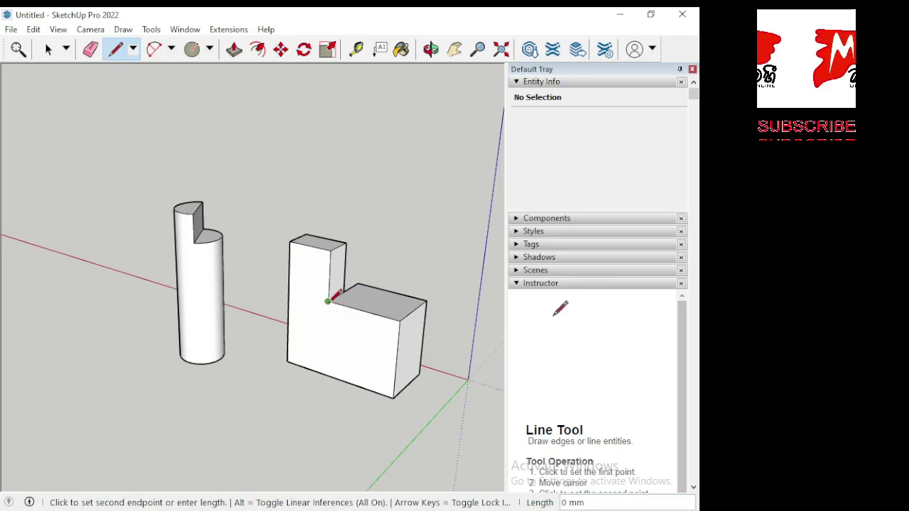
left_click(392, 398)
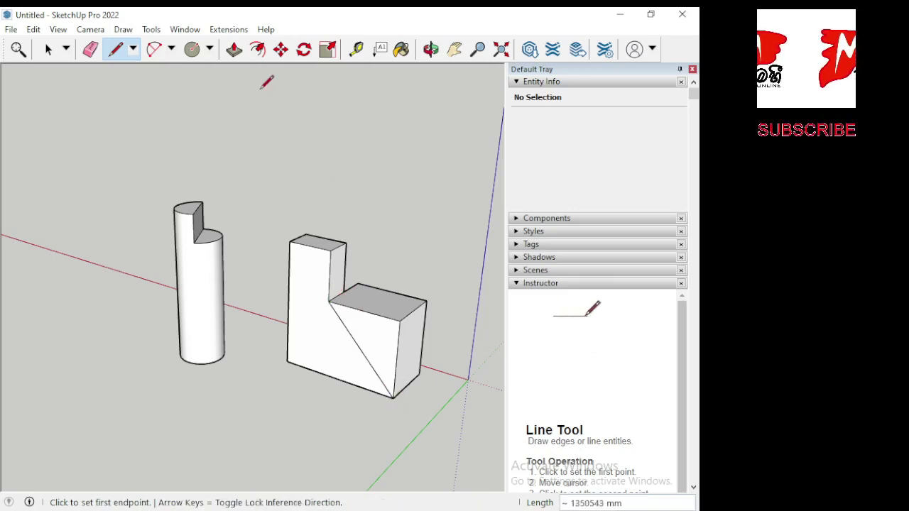
left_click(234, 49)
left_click(378, 348)
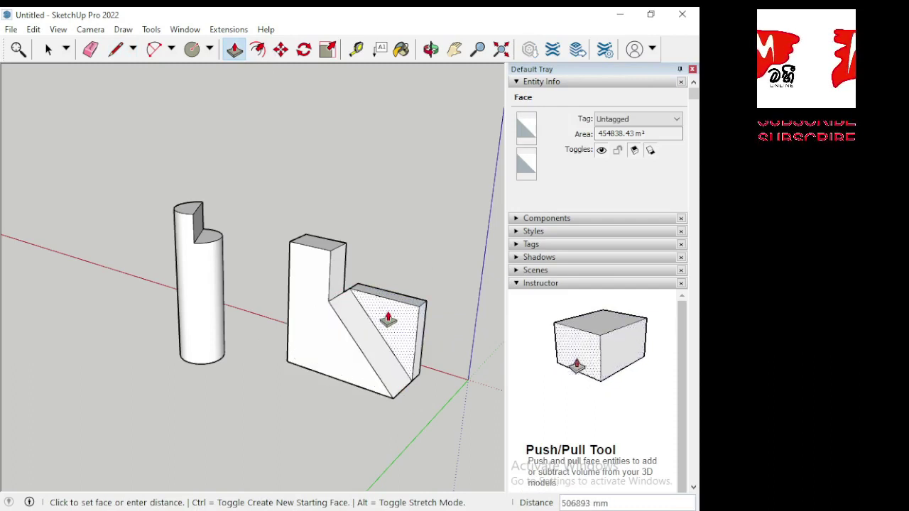
left_click(381, 334)
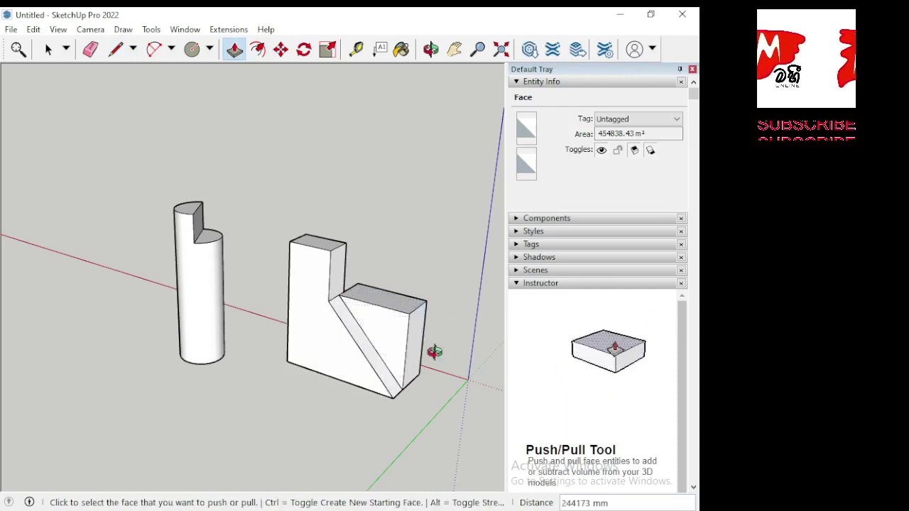
middle_click_drag(432, 350, 236, 337)
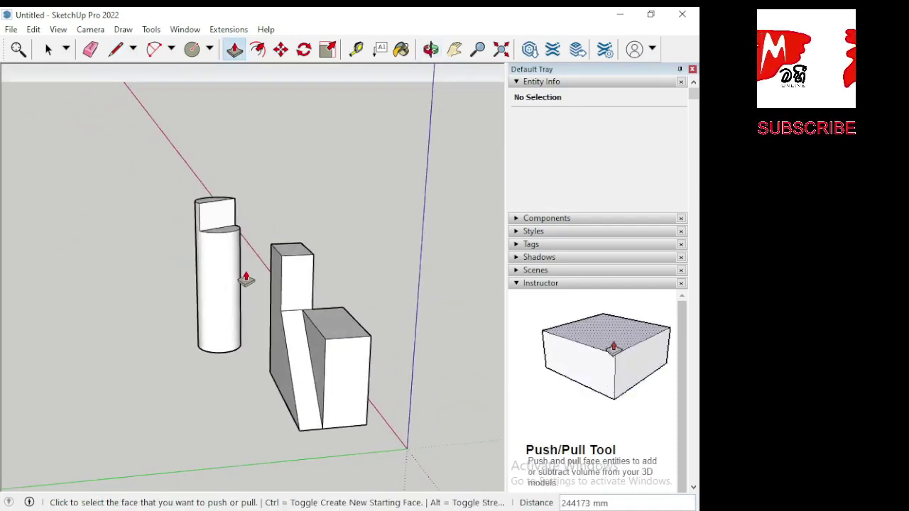
mouse_move(237, 102)
middle_mouse_down()
mouse_move(73, 117)
mouse_move(342, 336)
mouse_move(37, 341)
middle_mouse_up()
Step: Box-select all the geometry and delete it, leaving an empty scene
left_click(49, 49)
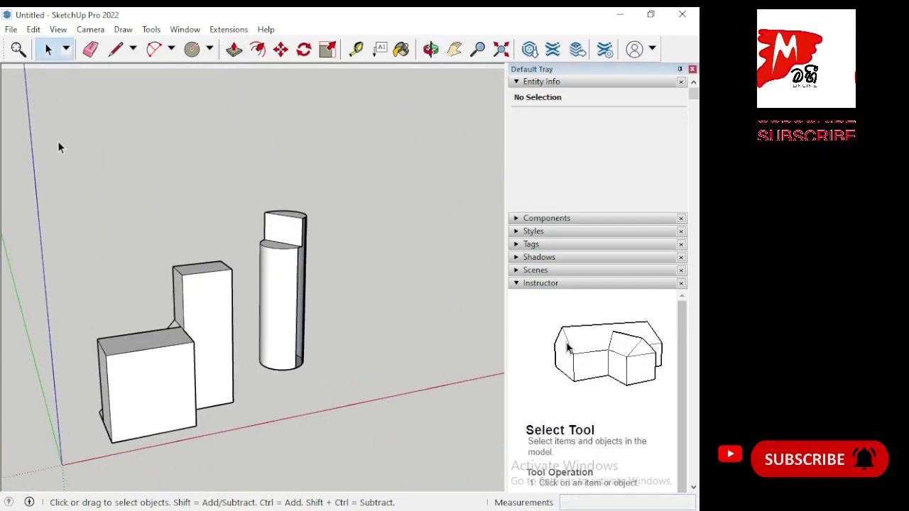
left_click_drag(61, 142, 397, 458)
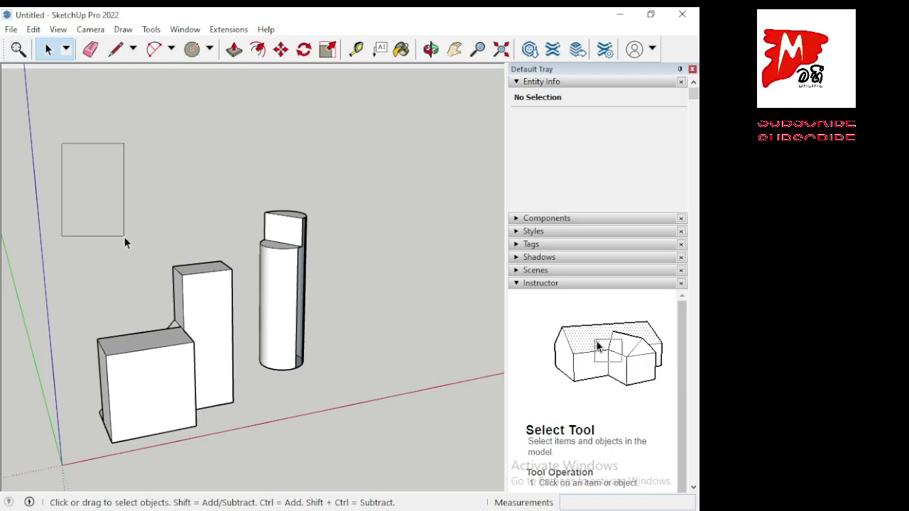
key("Delete")
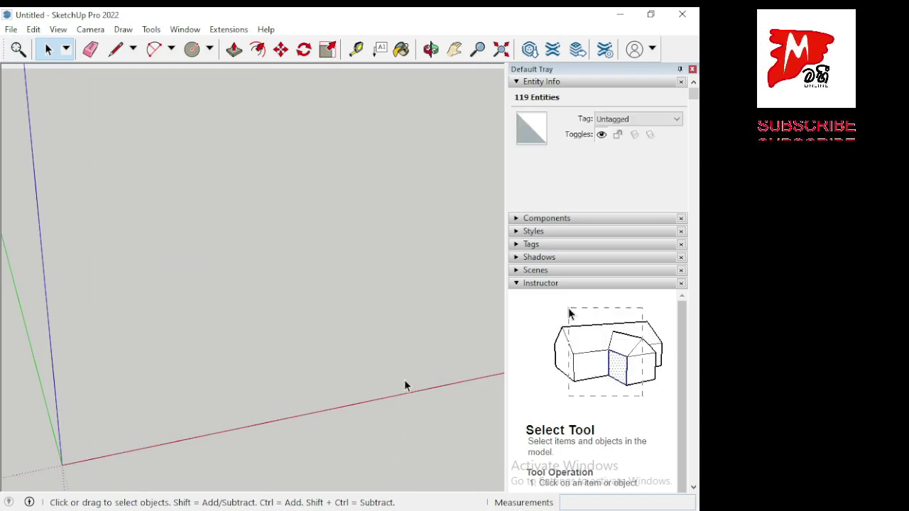
mouse_move(404, 379)
middle_mouse_down()
mouse_move(125, 365)
mouse_move(83, 351)
middle_mouse_up()
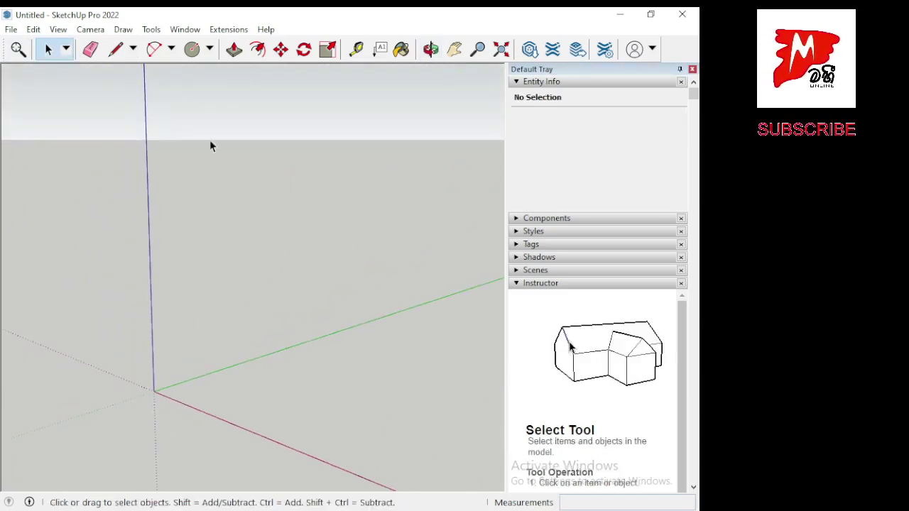
Step: Orbit the empty scene and draw a new rectangle on the ground
middle_click_drag(209, 146, 205, 205)
middle_click_drag(148, 199, 10, 199)
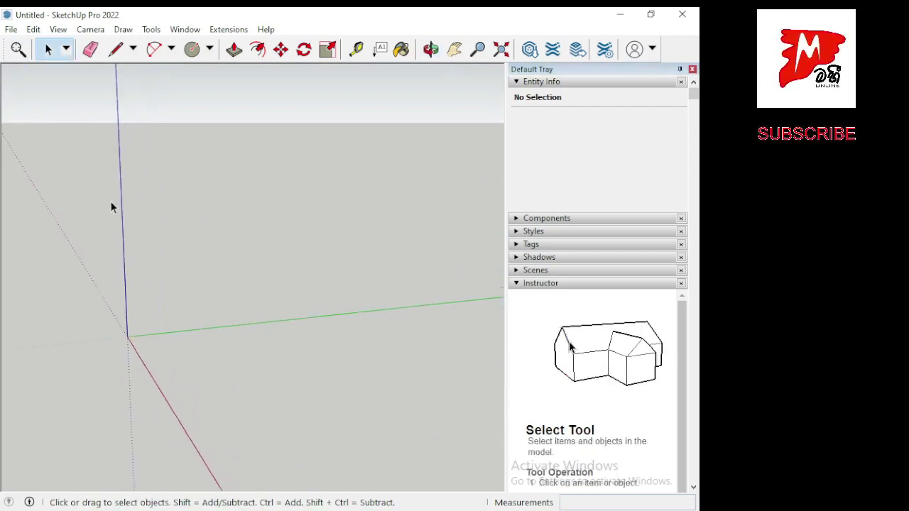
scroll(110, 201, "down", 2)
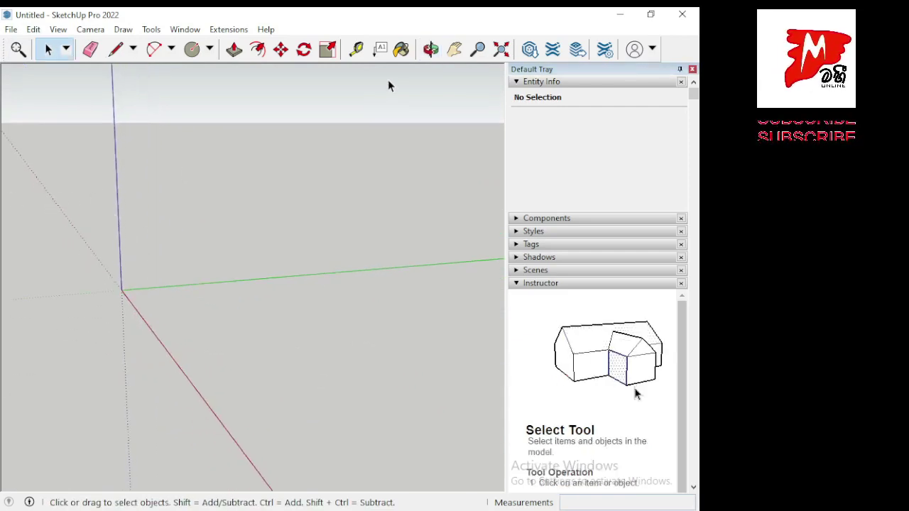
left_click(235, 51)
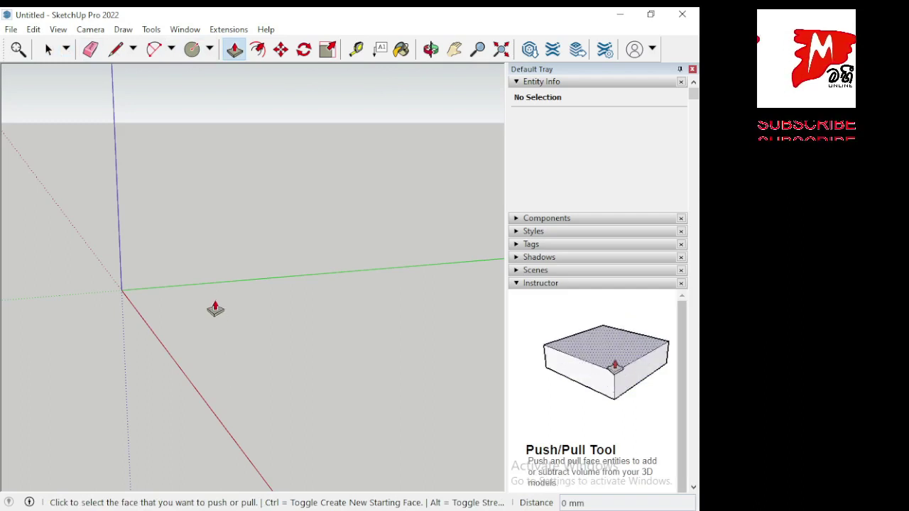
left_click(209, 49)
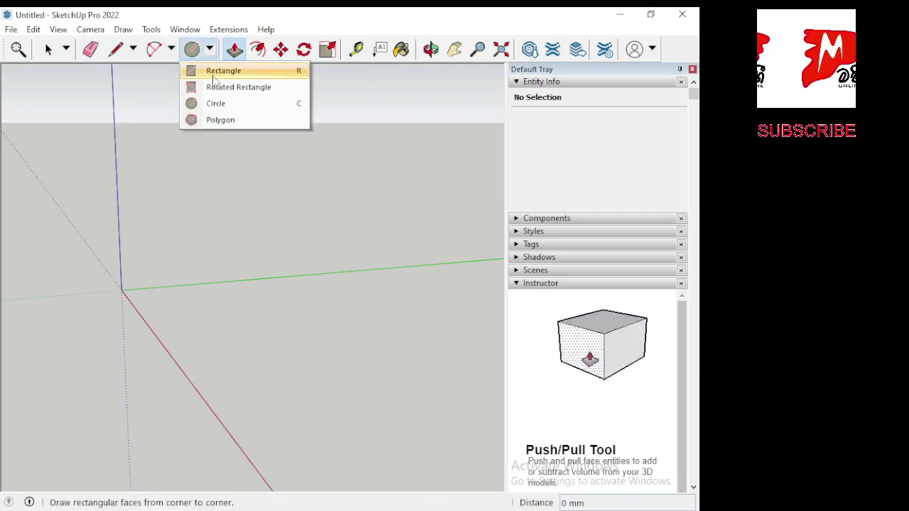
left_click(217, 71)
left_click(191, 313)
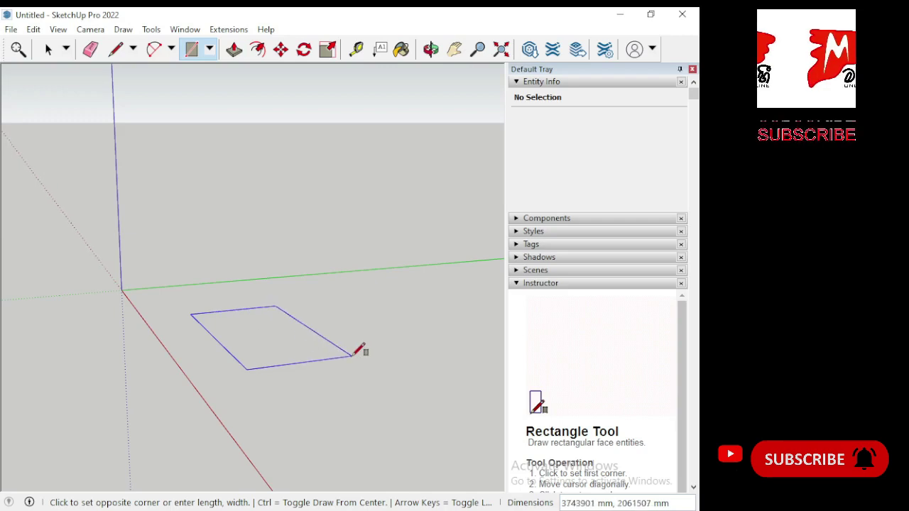
left_click(351, 356)
Step: Push/Pull the rectangle up into a box and orbit to see its top face
left_click(236, 50)
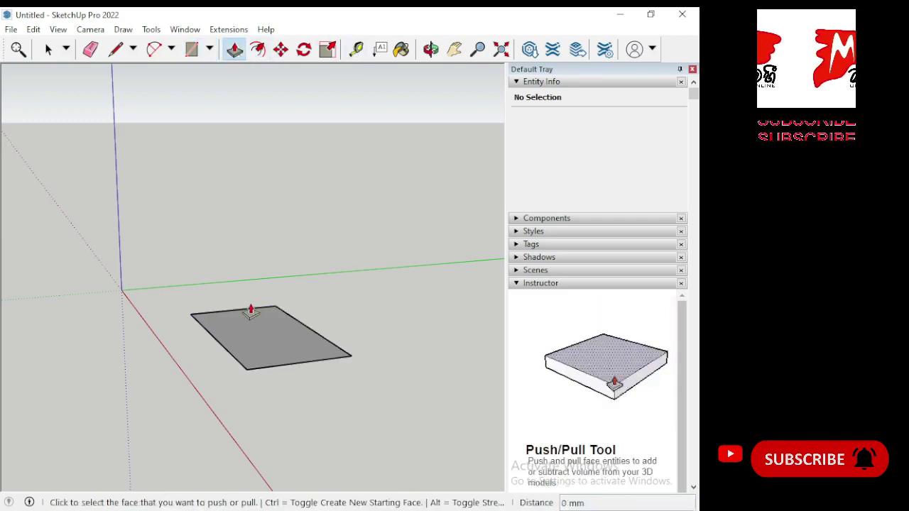
left_click(249, 345)
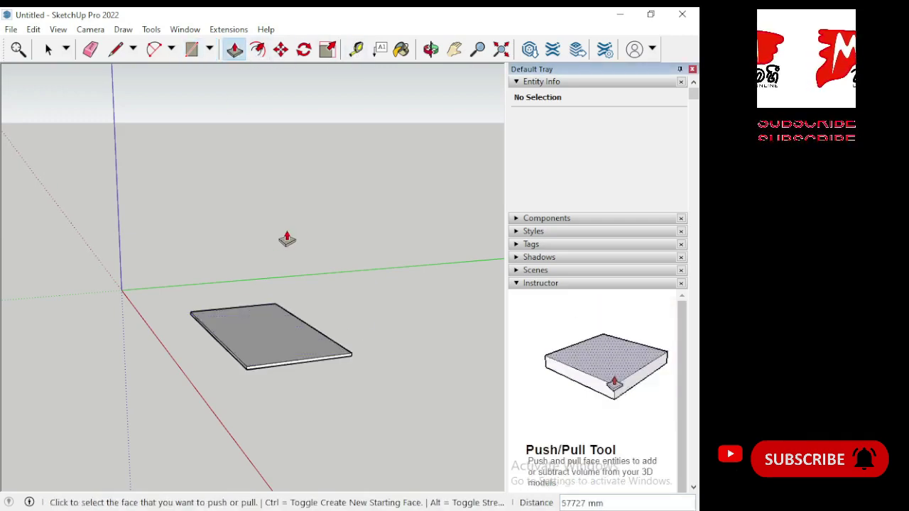
left_click(277, 320)
left_click(363, 227)
middle_click_drag(363, 227, 381, 291)
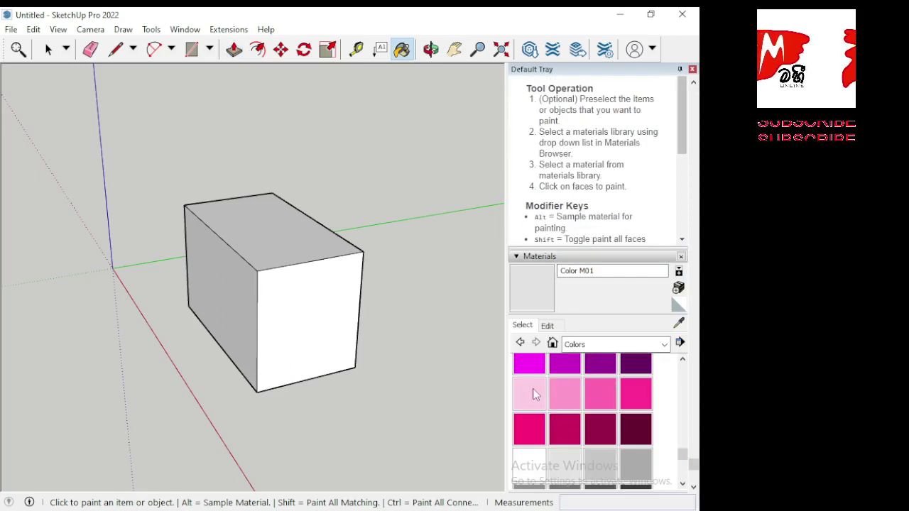
Step: Paint the box's front, side and other exposed faces with magenta Color K05
left_click(531, 364)
left_click(341, 310)
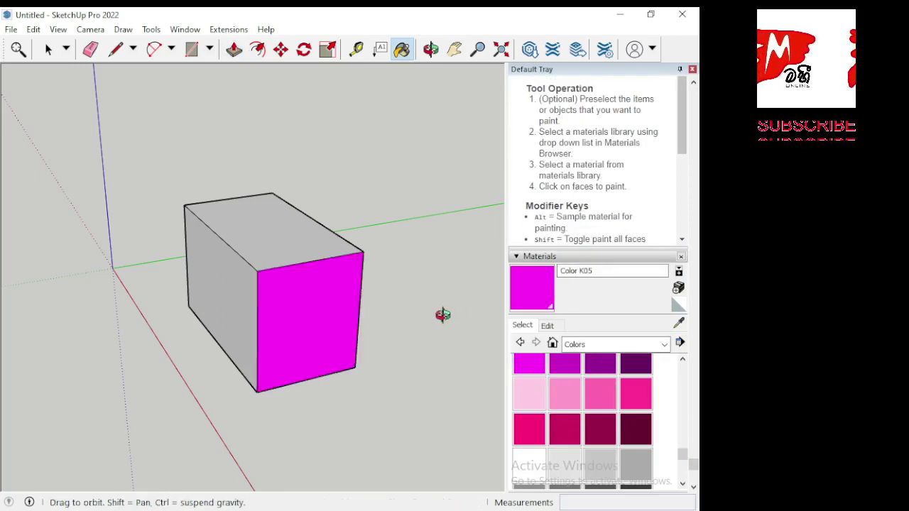
middle_click_drag(440, 315, 248, 300)
left_click(274, 284)
mouse_move(392, 257)
middle_mouse_down()
mouse_move(178, 310)
mouse_move(284, 251)
mouse_move(210, 260)
mouse_move(276, 259)
middle_mouse_up()
left_click(276, 259)
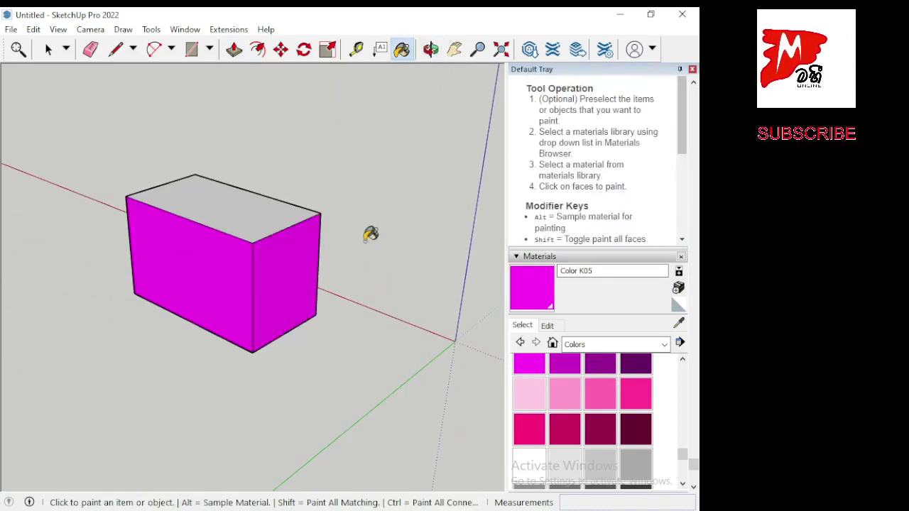
mouse_move(371, 234)
middle_mouse_down()
mouse_move(178, 247)
mouse_move(250, 230)
middle_mouse_up()
left_click(315, 235)
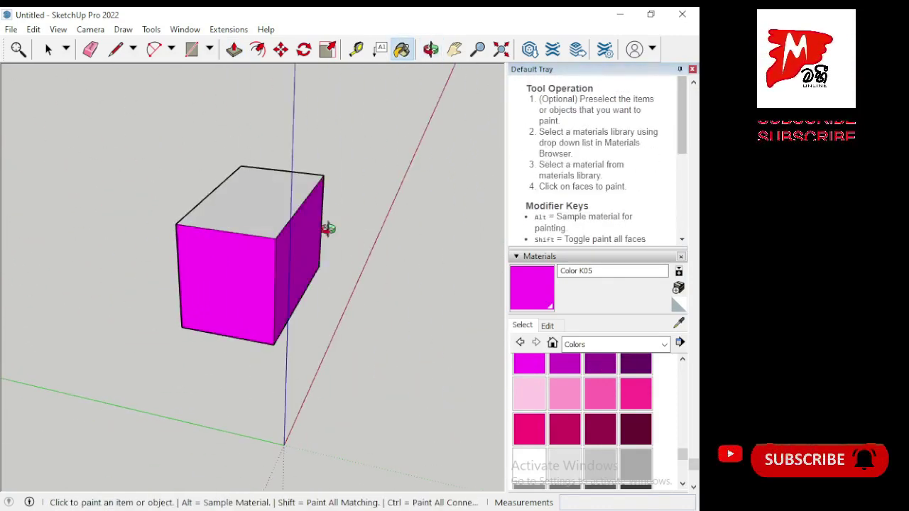
middle_click_drag(325, 227, 213, 241)
Step: Repaint the right and front faces grey with Color M02, leaving one magenta end face
middle_click_drag(501, 346, 301, 329)
left_click(598, 470)
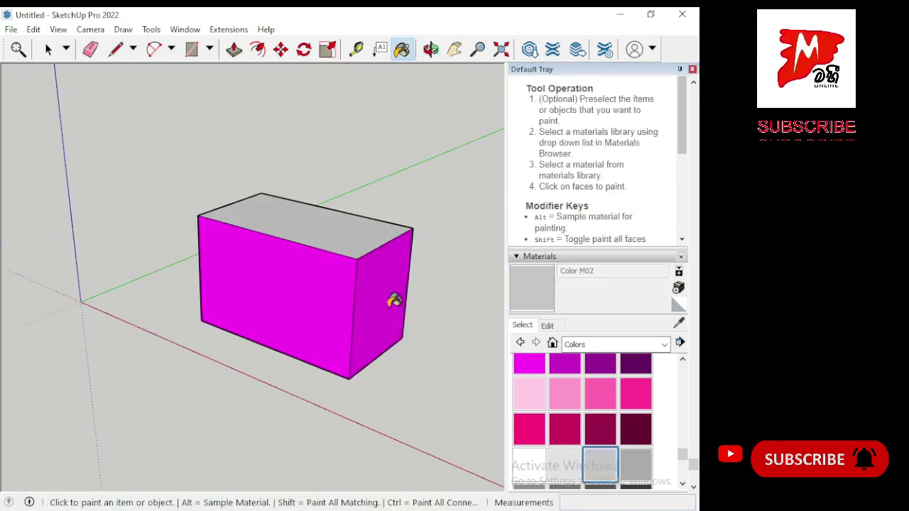
left_click(391, 298)
left_click(317, 288)
mouse_move(182, 279)
middle_mouse_down()
mouse_move(345, 316)
mouse_move(470, 326)
middle_mouse_up()
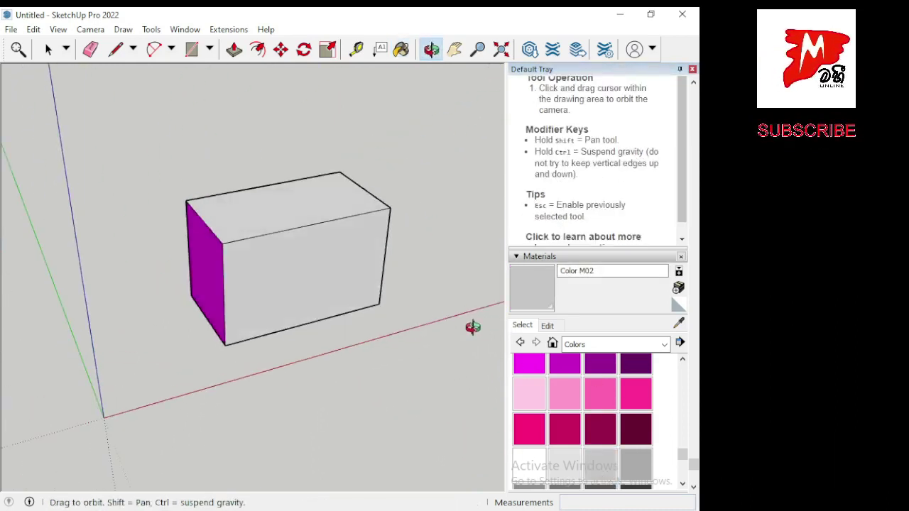
scroll(369, 294, "down", 1)
mouse_move(369, 294)
middle_mouse_down()
mouse_move(299, 301)
mouse_move(328, 277)
middle_mouse_up()
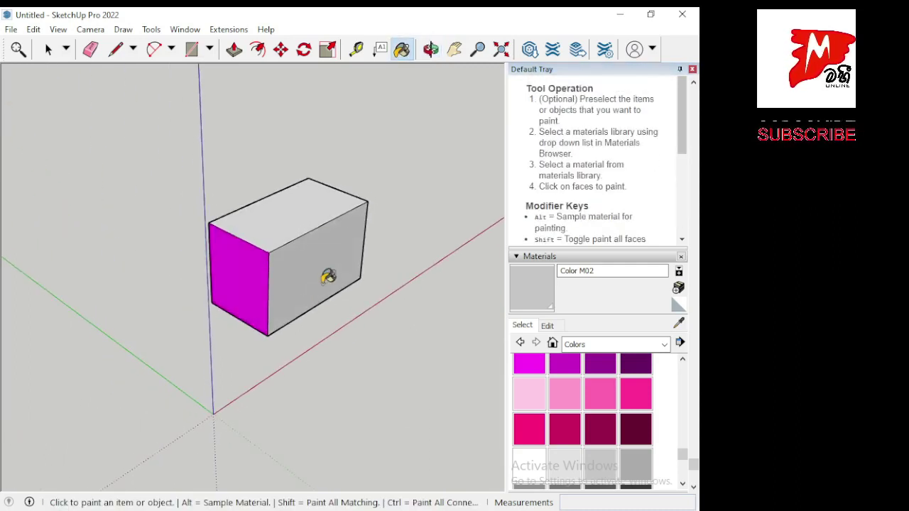
Step: Measure the box from one corner to the far corner with the Tape Measure
left_click(357, 54)
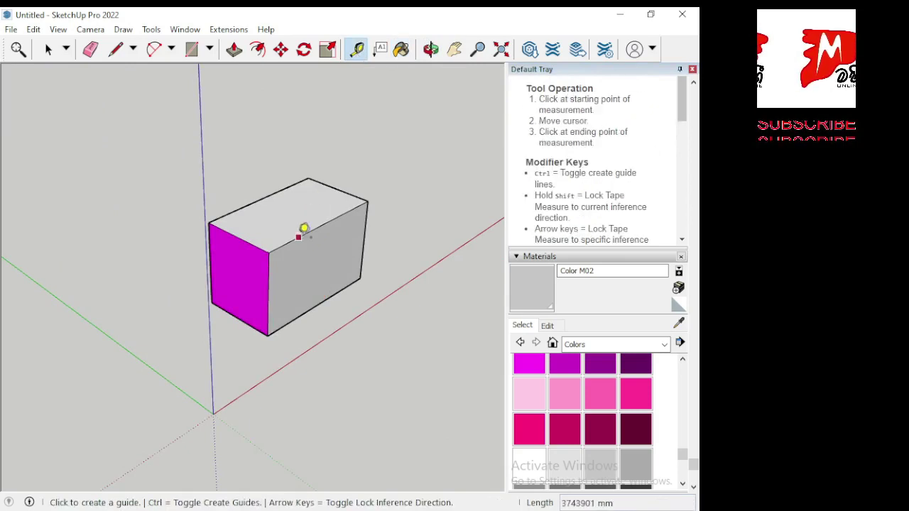
left_click(269, 250)
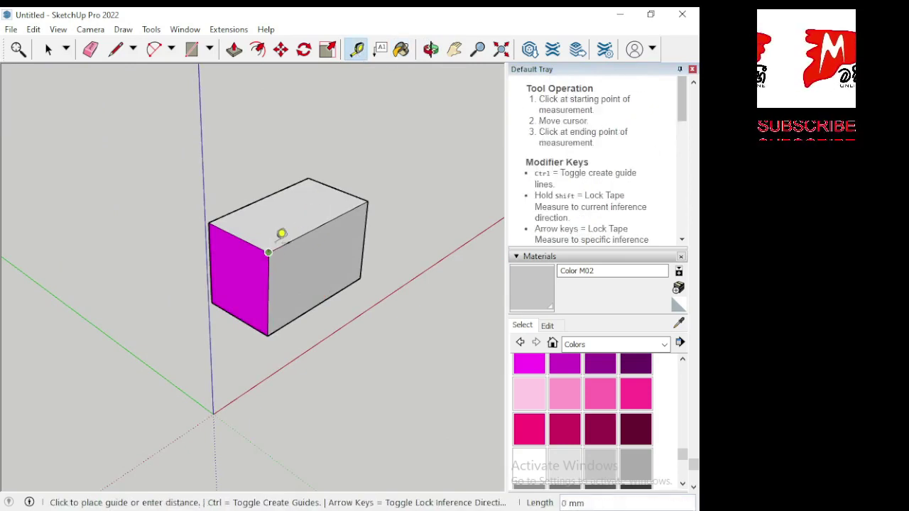
left_click(374, 193)
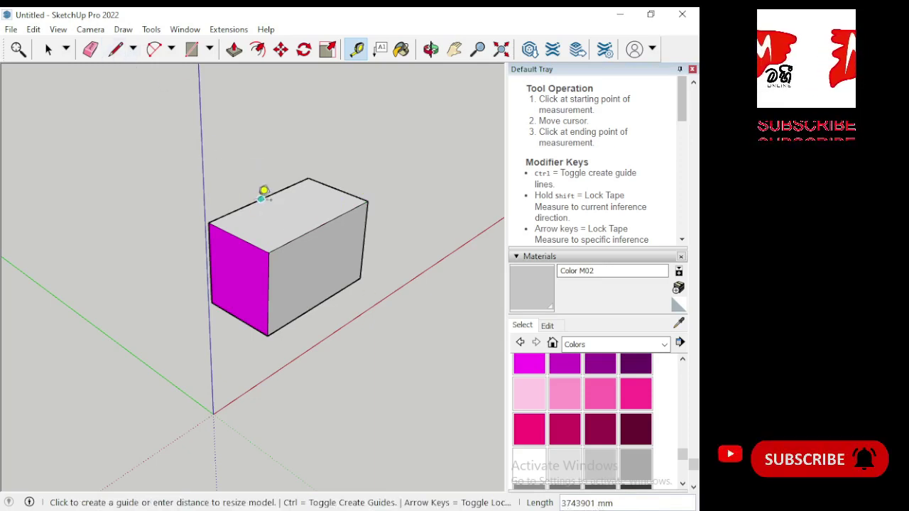
Step: Place a dashed guide line from the box's top edge across the box, then zoom out
left_click(263, 198)
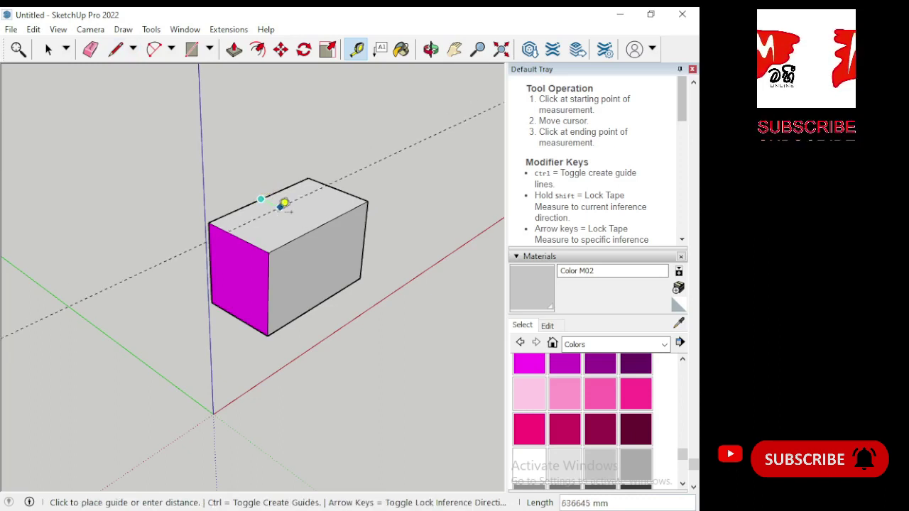
left_click(324, 224)
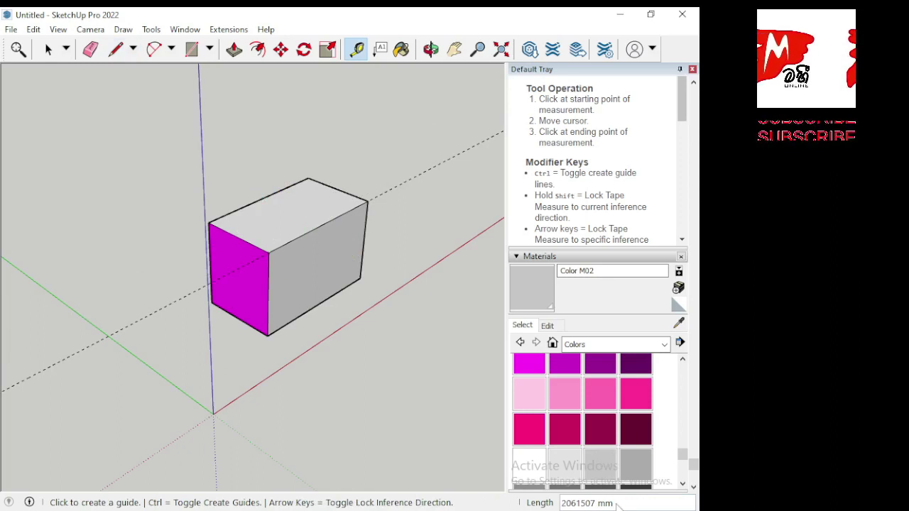
scroll(224, 165, "down", 1)
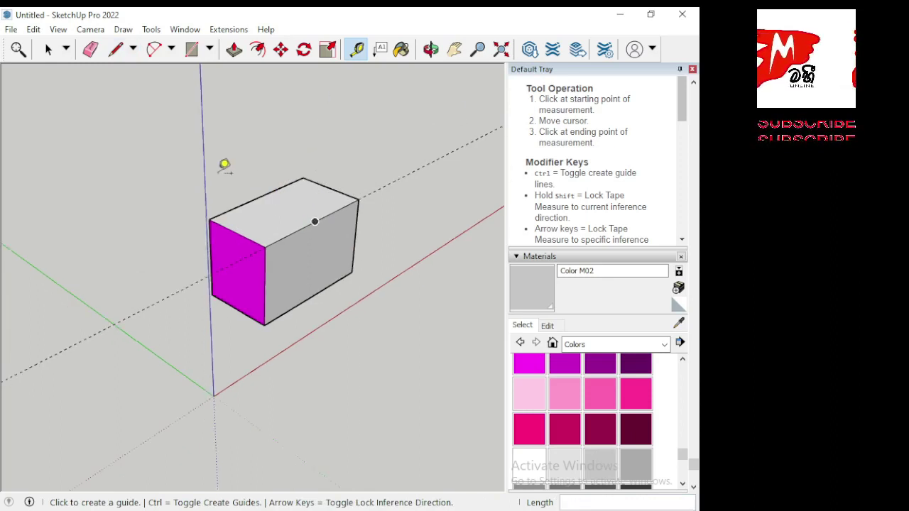
scroll(223, 160, "down", 1)
scroll(228, 154, "down", 1)
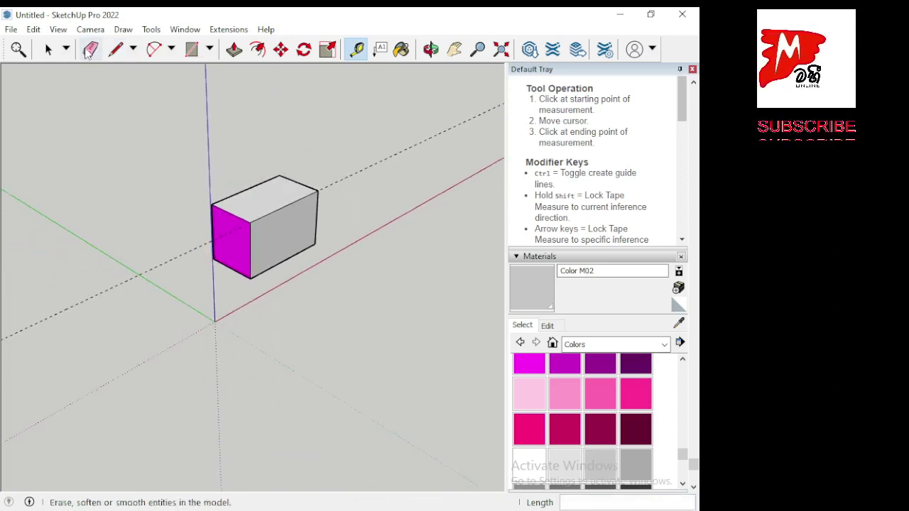
Step: Move the box's top corner outward to stretch the box into a pointed wedge
left_click(280, 49)
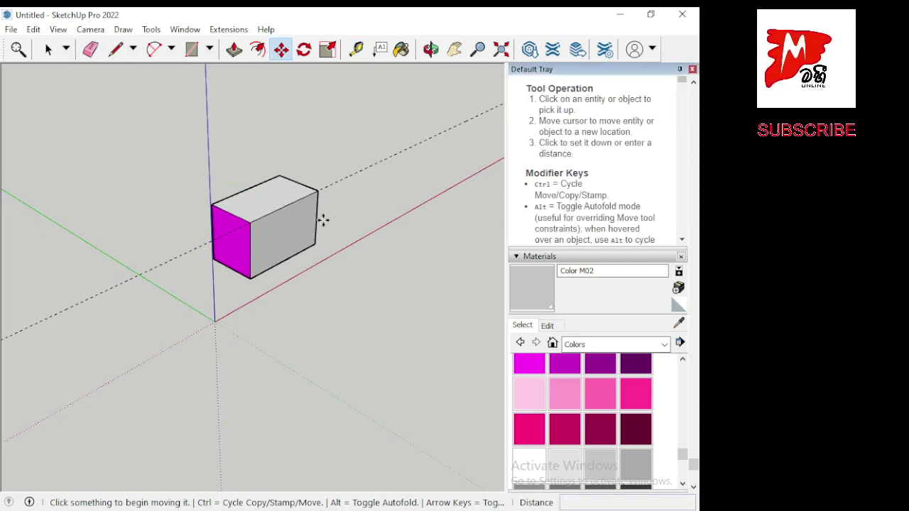
left_click(318, 192)
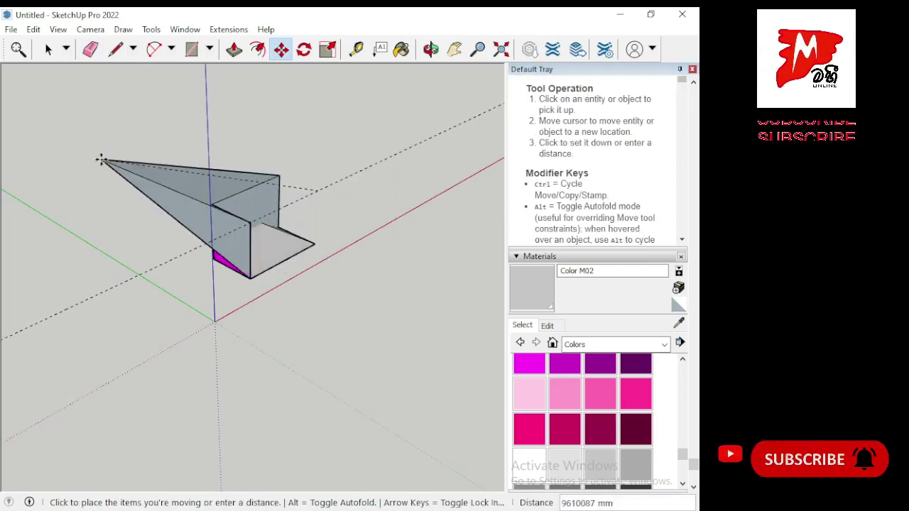
left_click(443, 240)
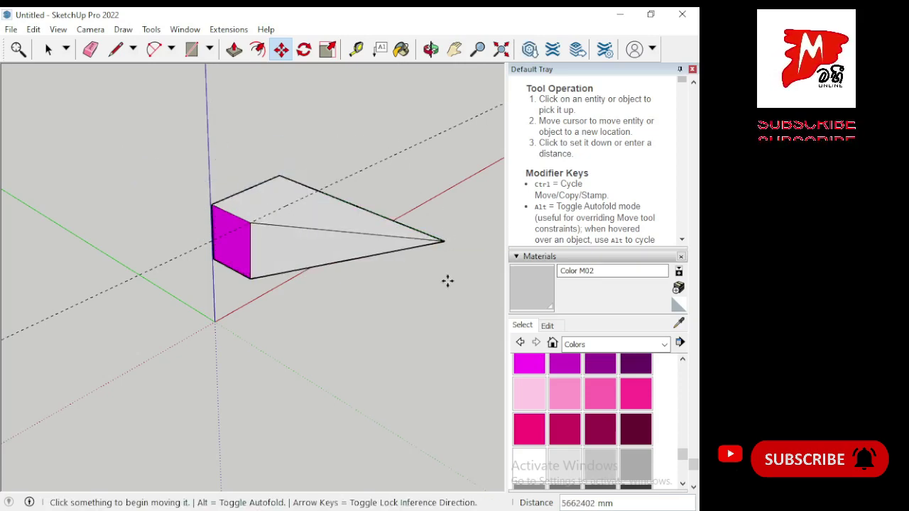
mouse_move(446, 280)
middle_mouse_down()
mouse_move(7, 277)
mouse_move(178, 314)
mouse_move(321, 272)
mouse_move(302, 344)
mouse_move(144, 316)
mouse_move(358, 331)
middle_mouse_up()
Step: Select the whole wedge and begin moving it, then cancel the move
left_click(49, 49)
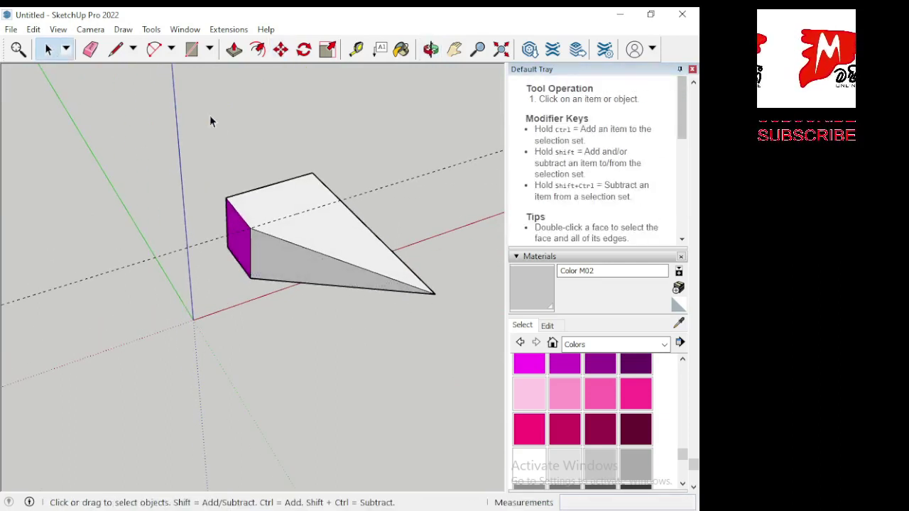
left_click_drag(190, 134, 475, 353)
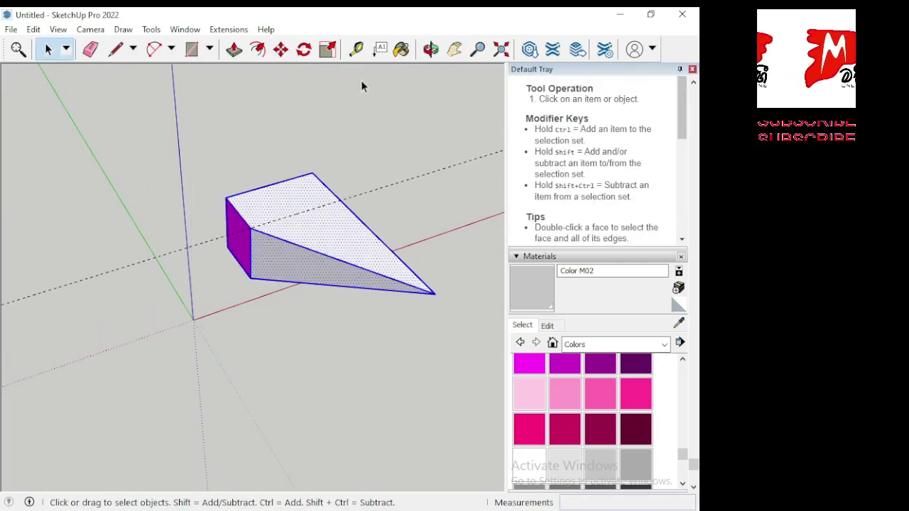
left_click(280, 49)
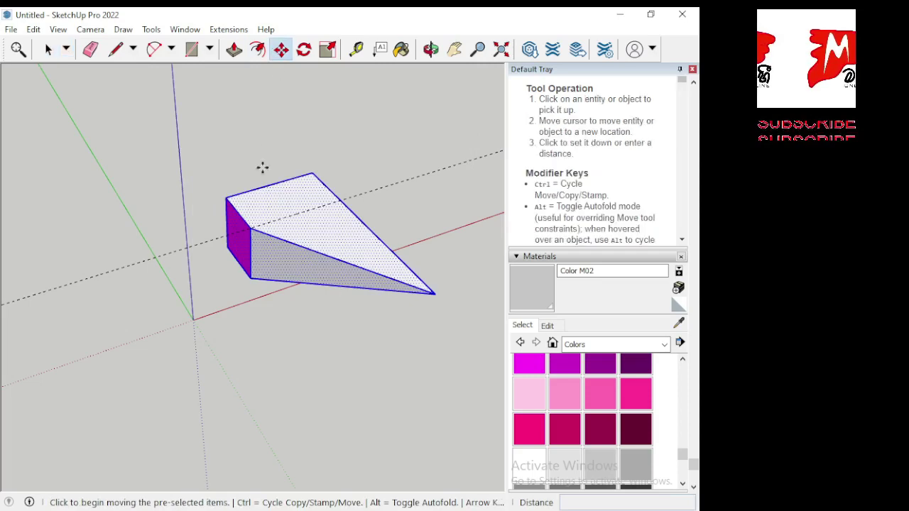
left_click(230, 196)
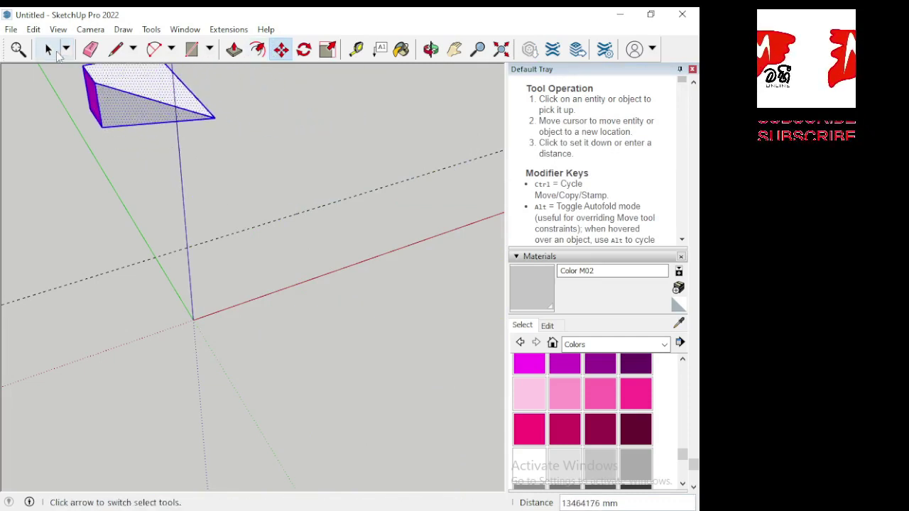
left_click(58, 54)
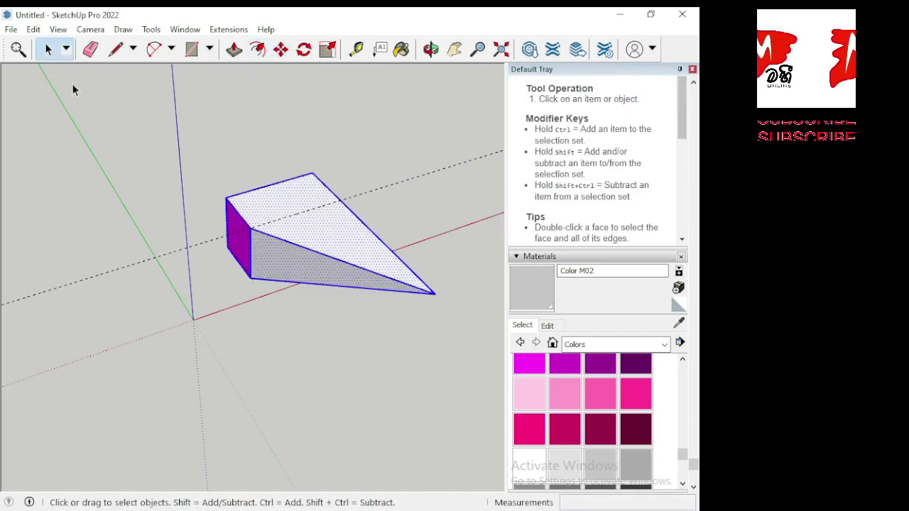
left_click(303, 49)
left_click(305, 220)
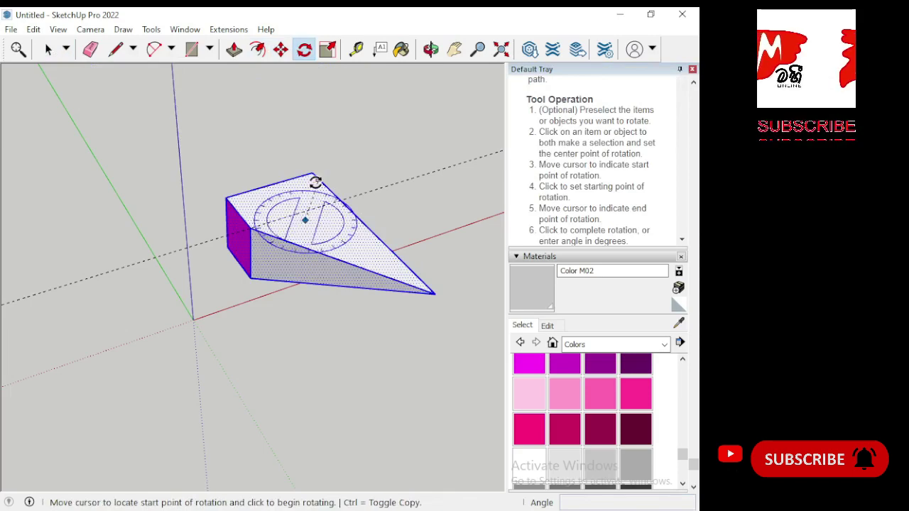
left_click(417, 187)
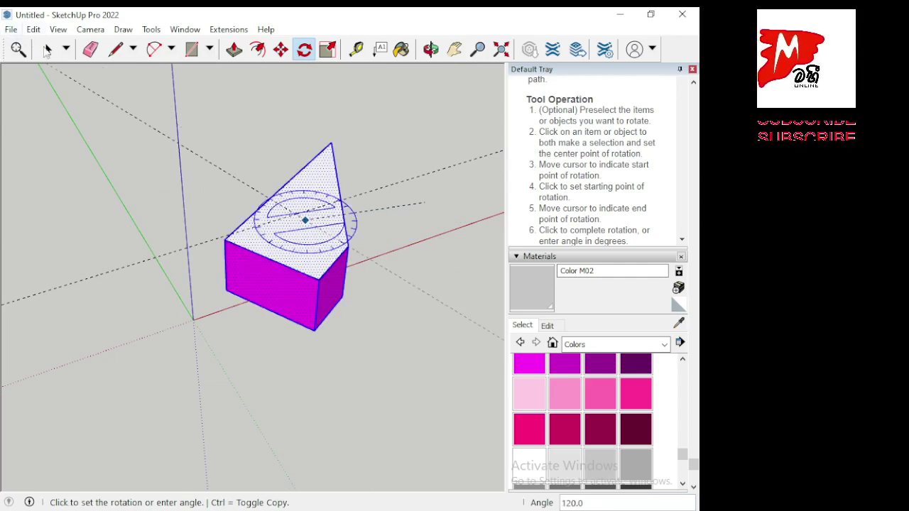
left_click(48, 50)
scroll(206, 221, "down", 1)
scroll(193, 226, "down", 1)
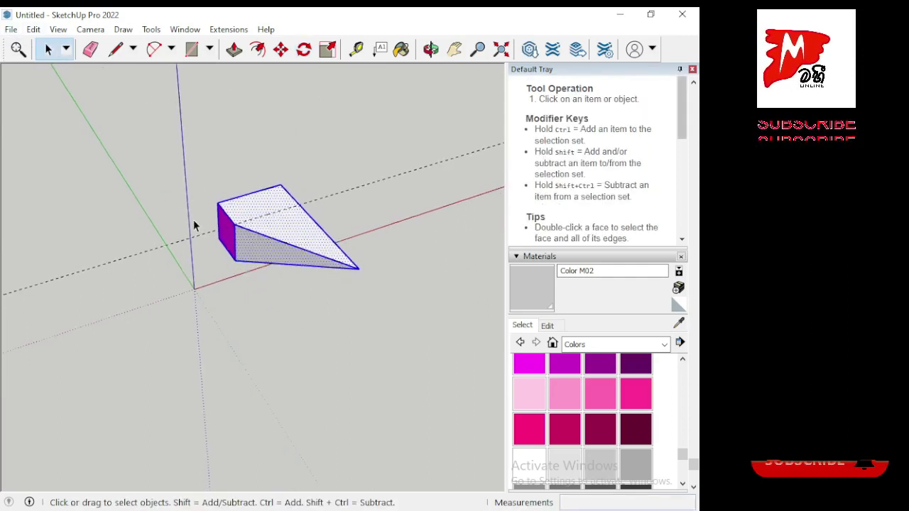
scroll(199, 225, "down", 1)
scroll(235, 234, "down", 1)
middle_click_drag(372, 265, 2, 210)
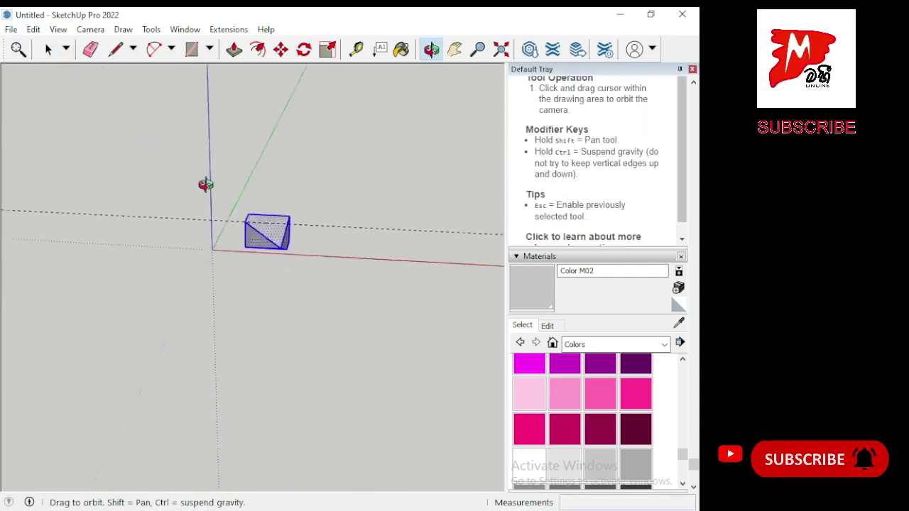